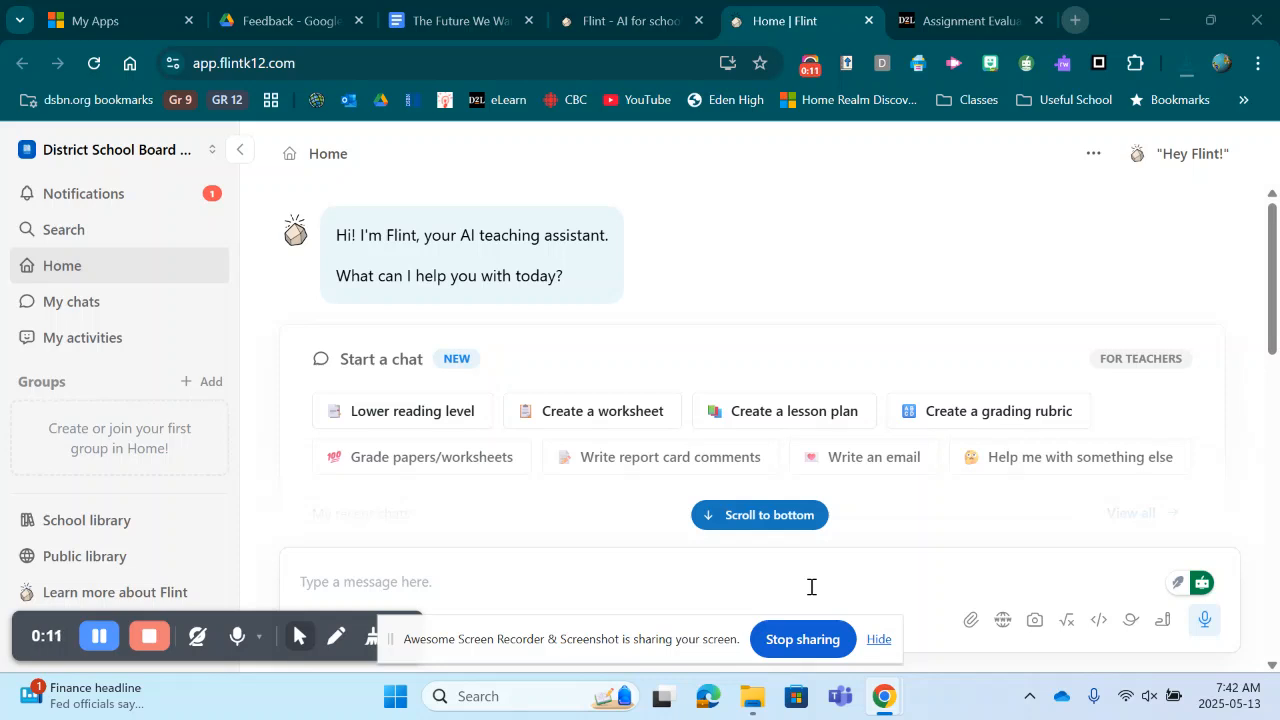
pyautogui.click(75, 304)
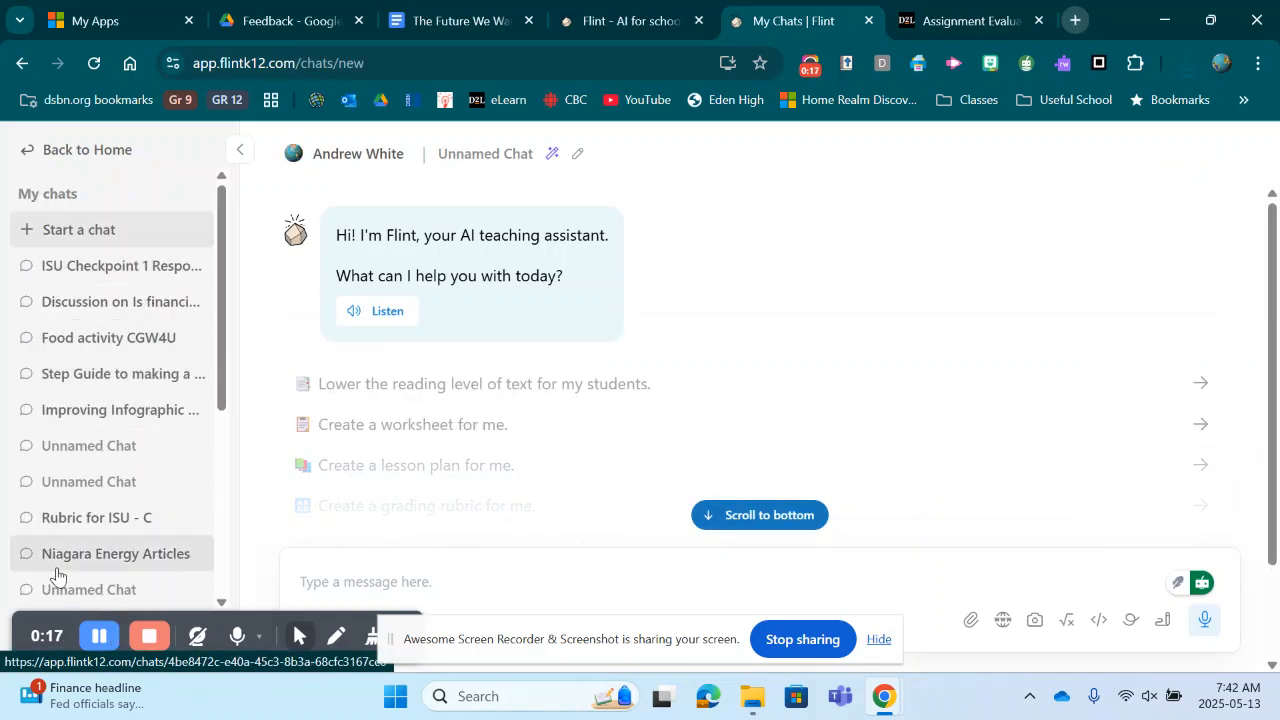
pyautogui.scroll(-3, 106, 490)
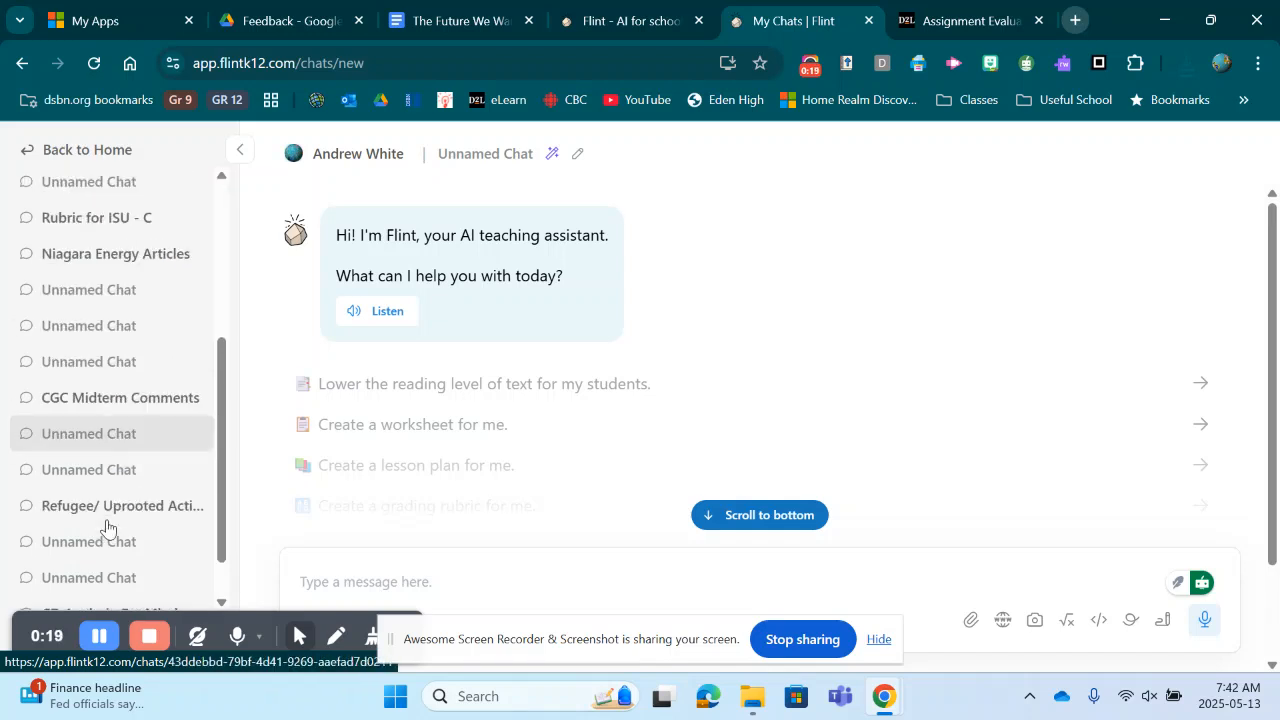
pyautogui.scroll(3, 104, 520)
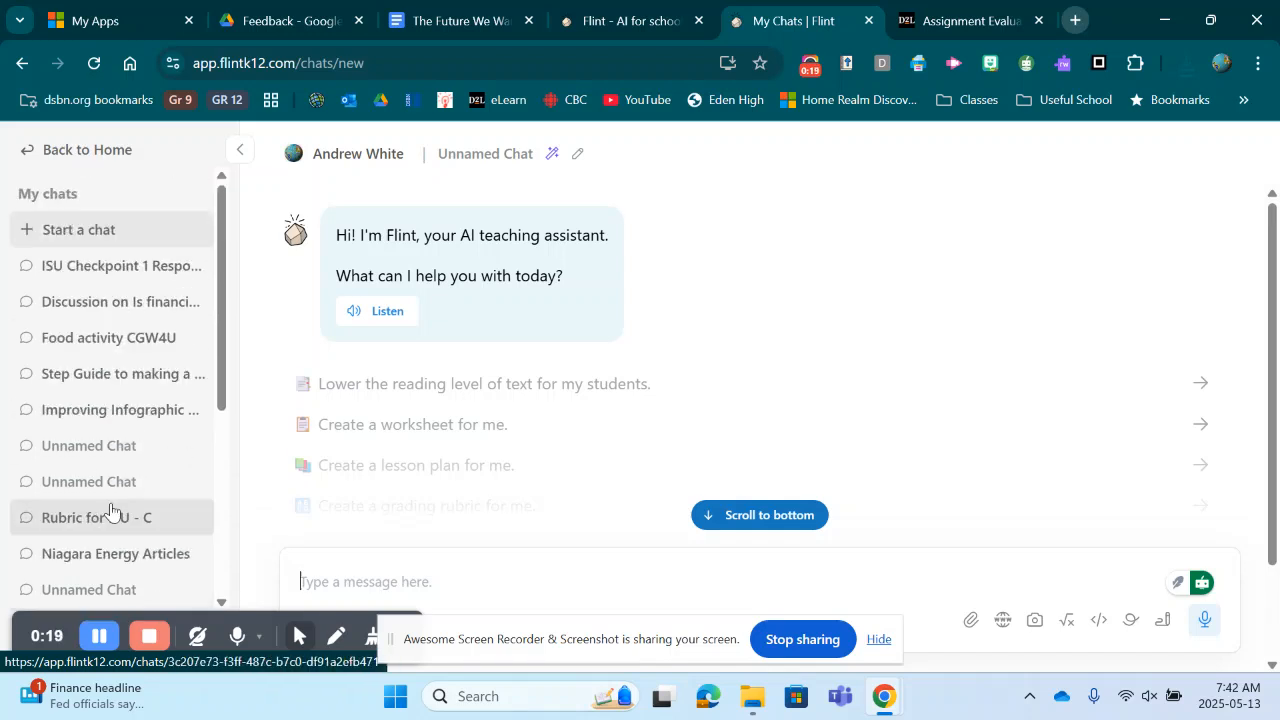
pyautogui.click(59, 152)
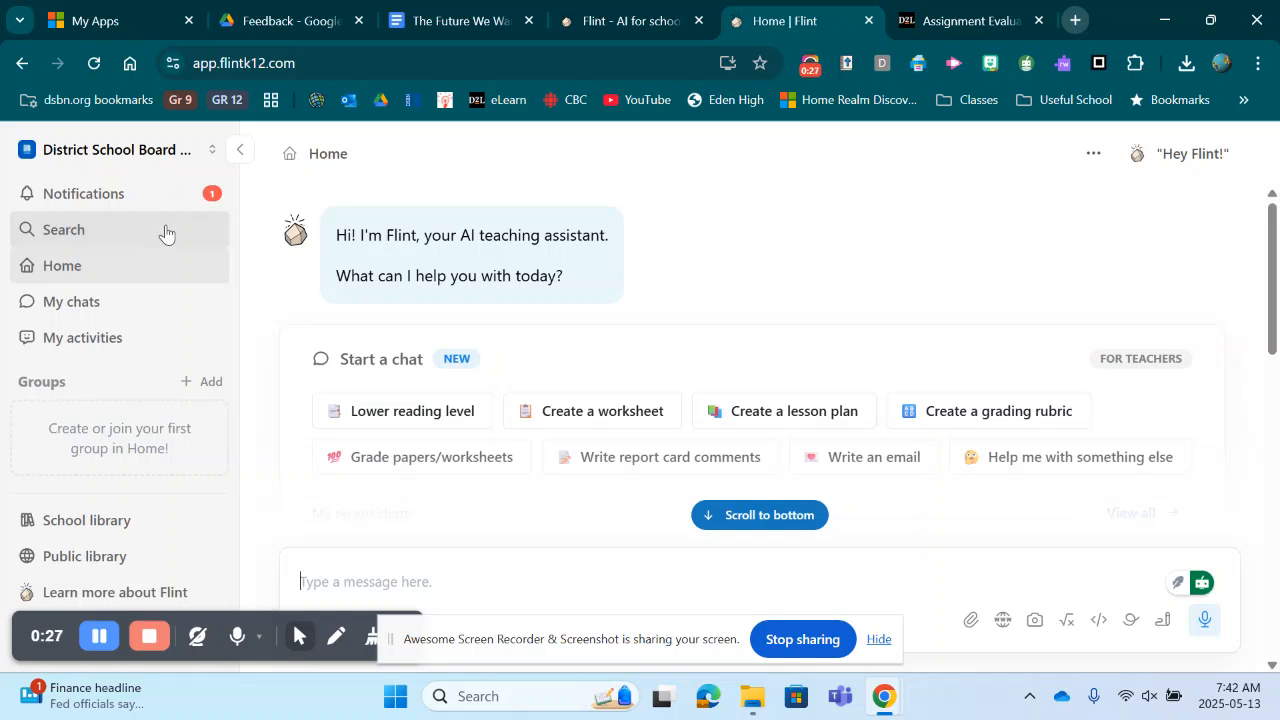
# Step: Start creating a new activity from the My activities page
pyautogui.click(91, 342)
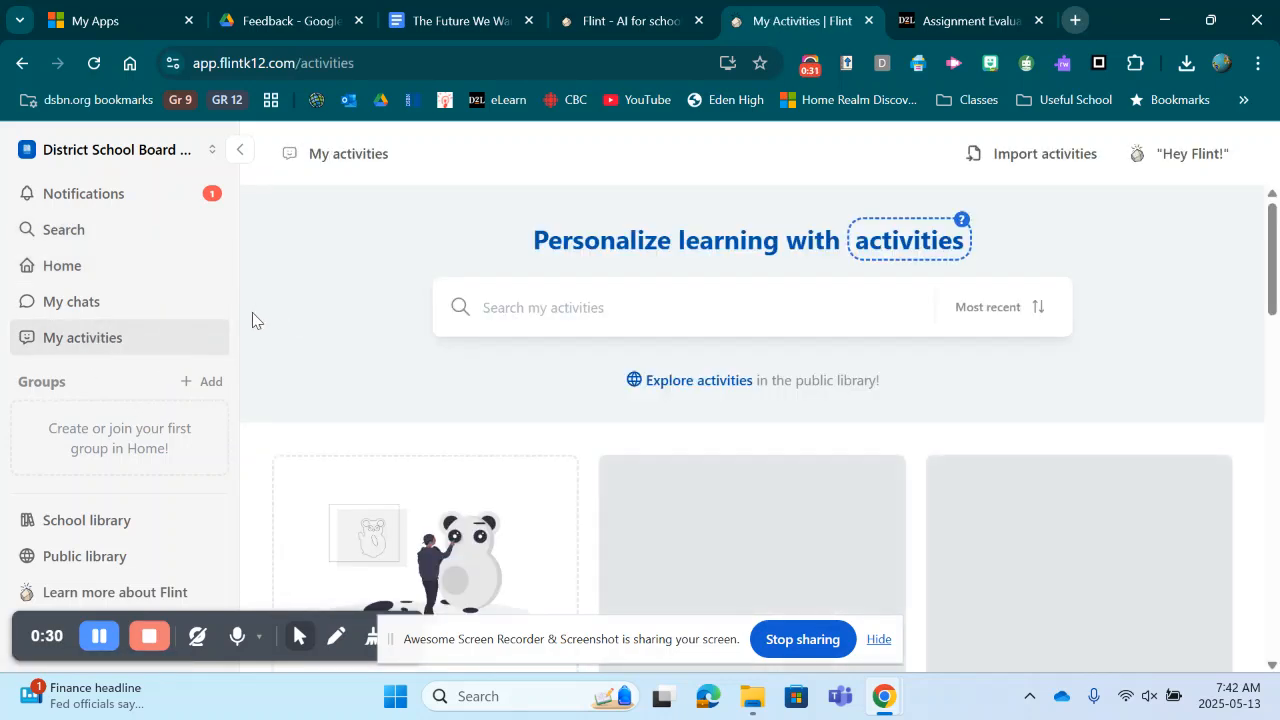
pyautogui.scroll(-2, 444, 458)
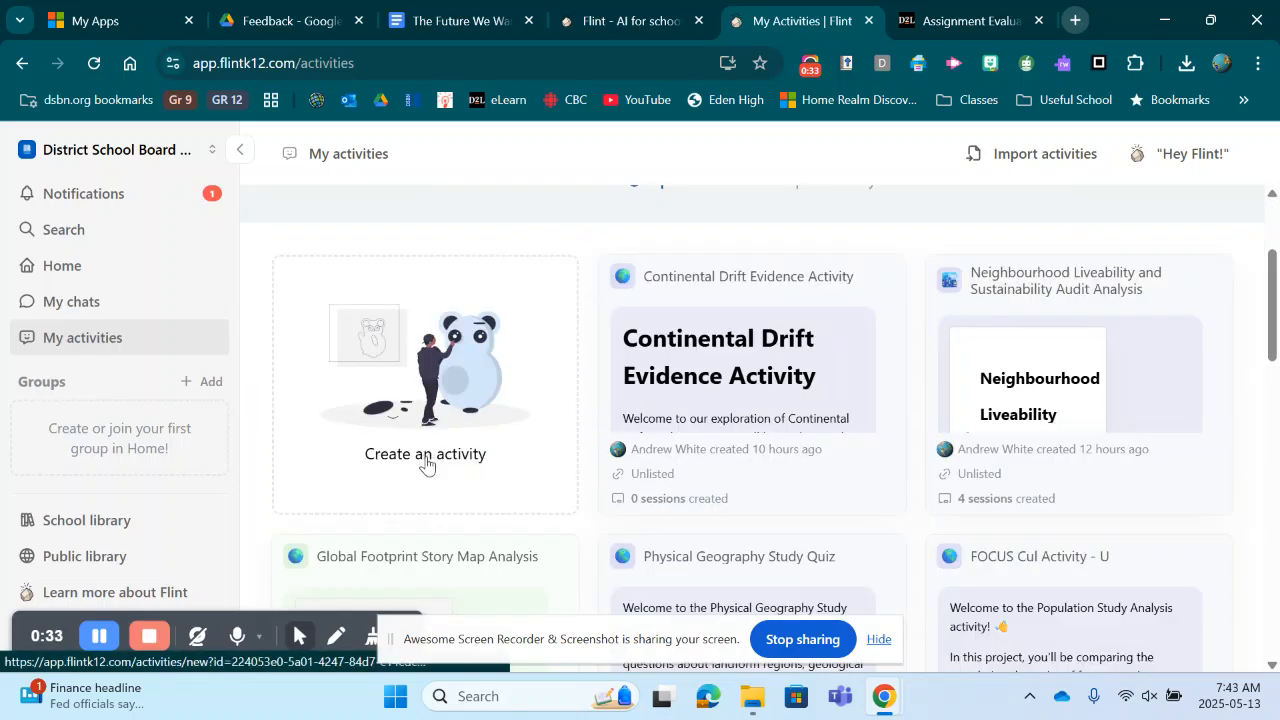
pyautogui.click(530, 428)
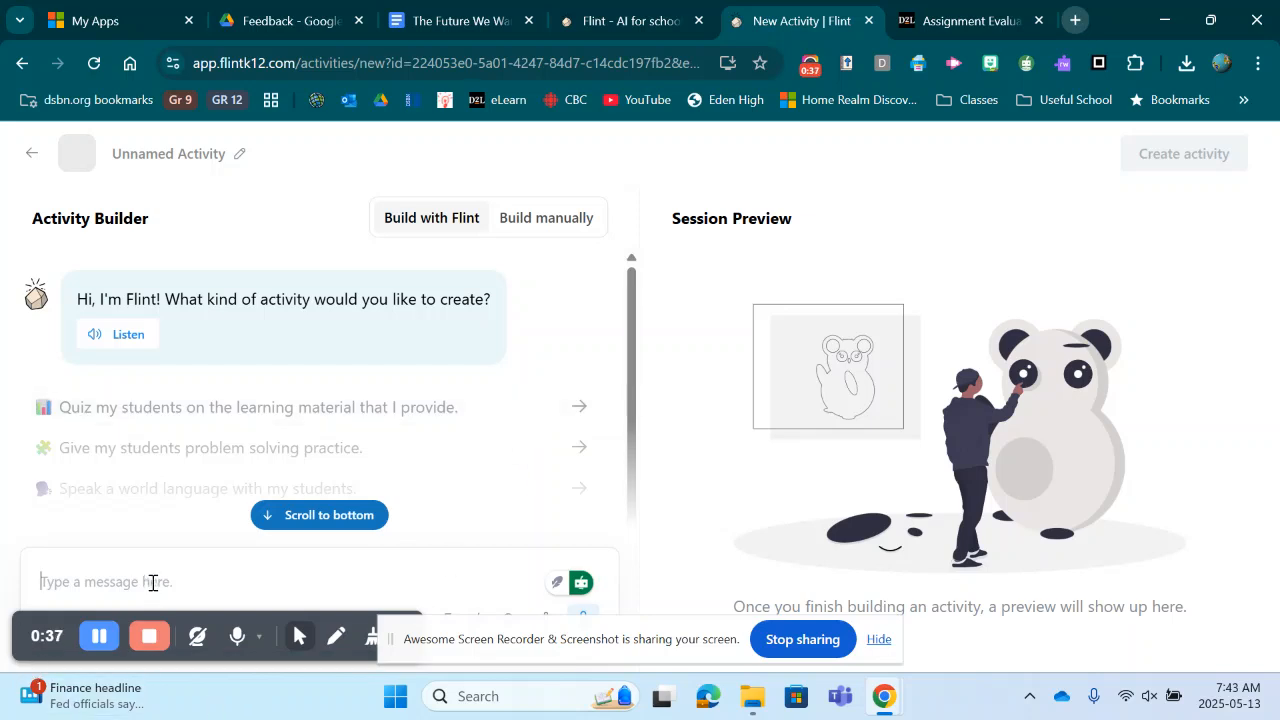
# Step: Ask Flint, as a geography teacher in Ontario, Canada, for a marking assistant for the culminating activity of the World Issues course CGW4U
pyautogui.write('I')
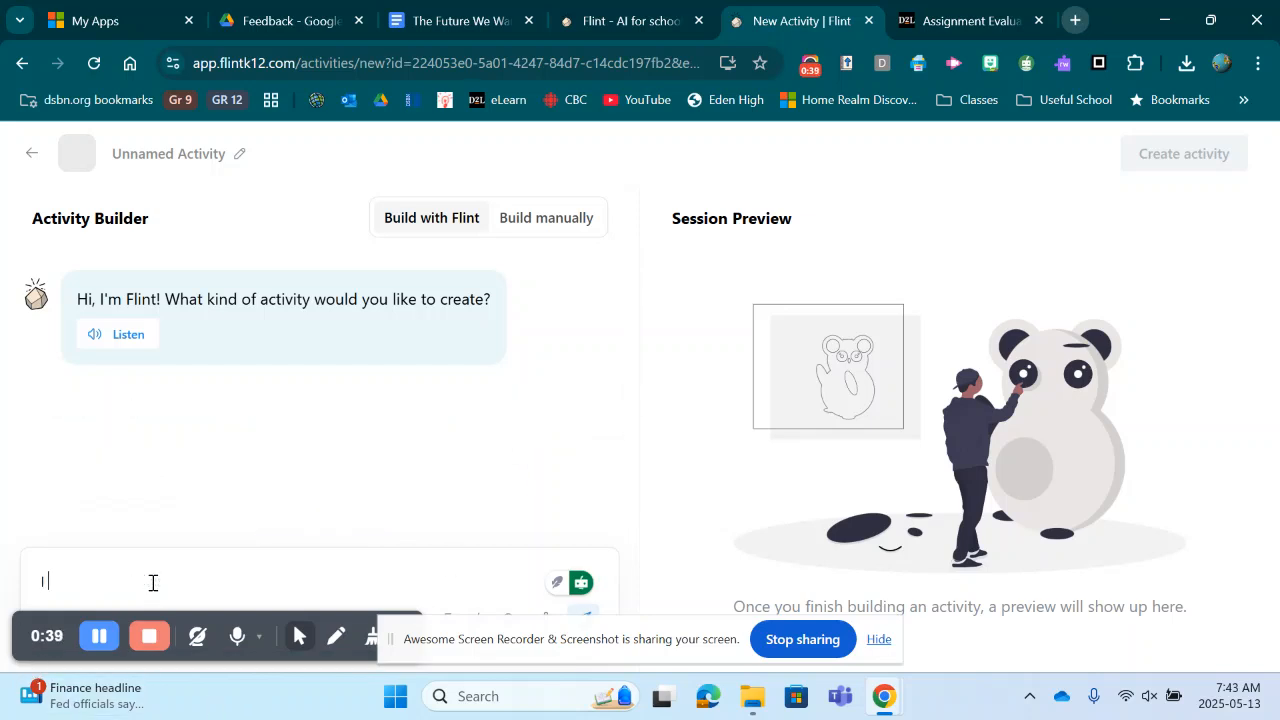
pyautogui.write(' am a geograph')
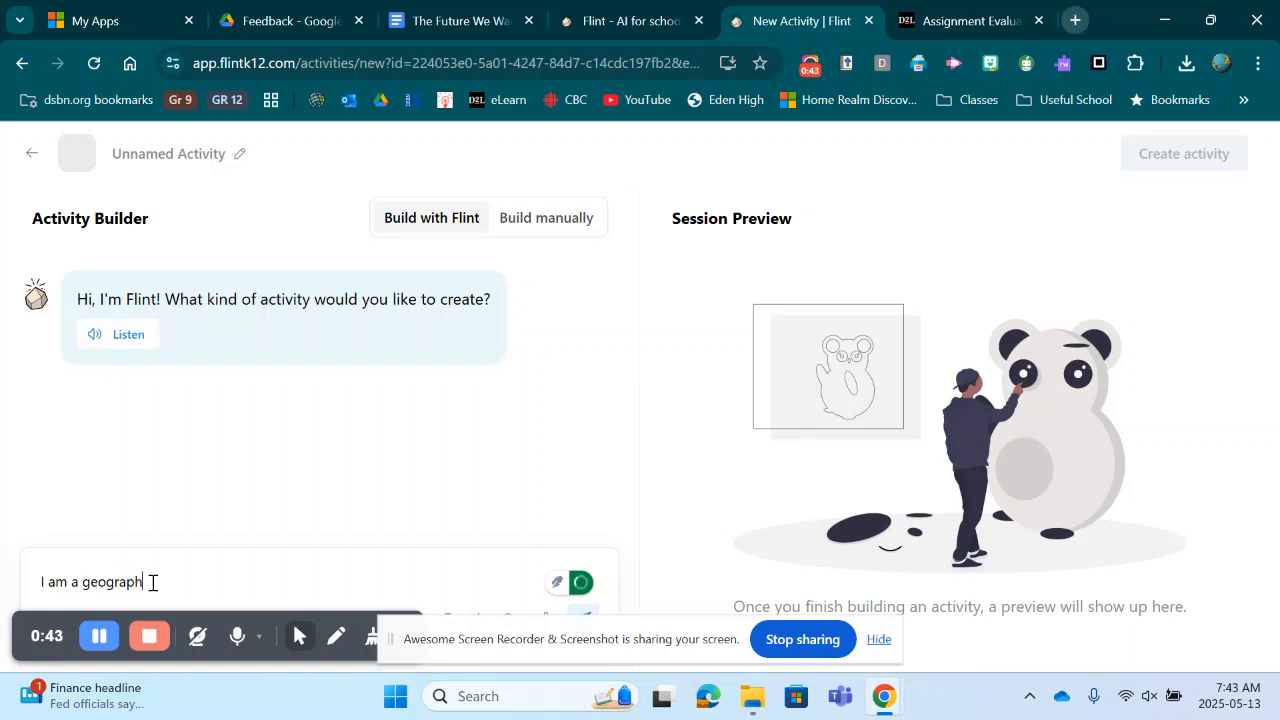
pyautogui.write('y teacher in Ontario,')
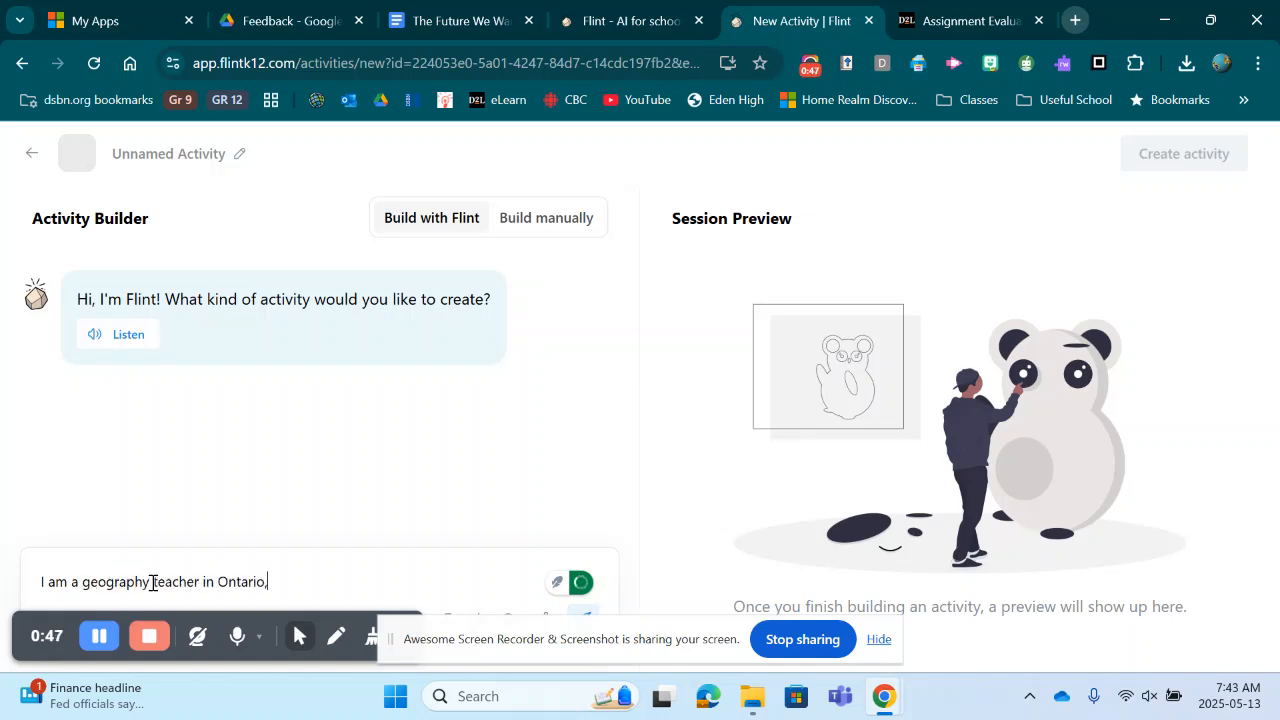
pyautogui.write(' Canada.  I would like to make a')
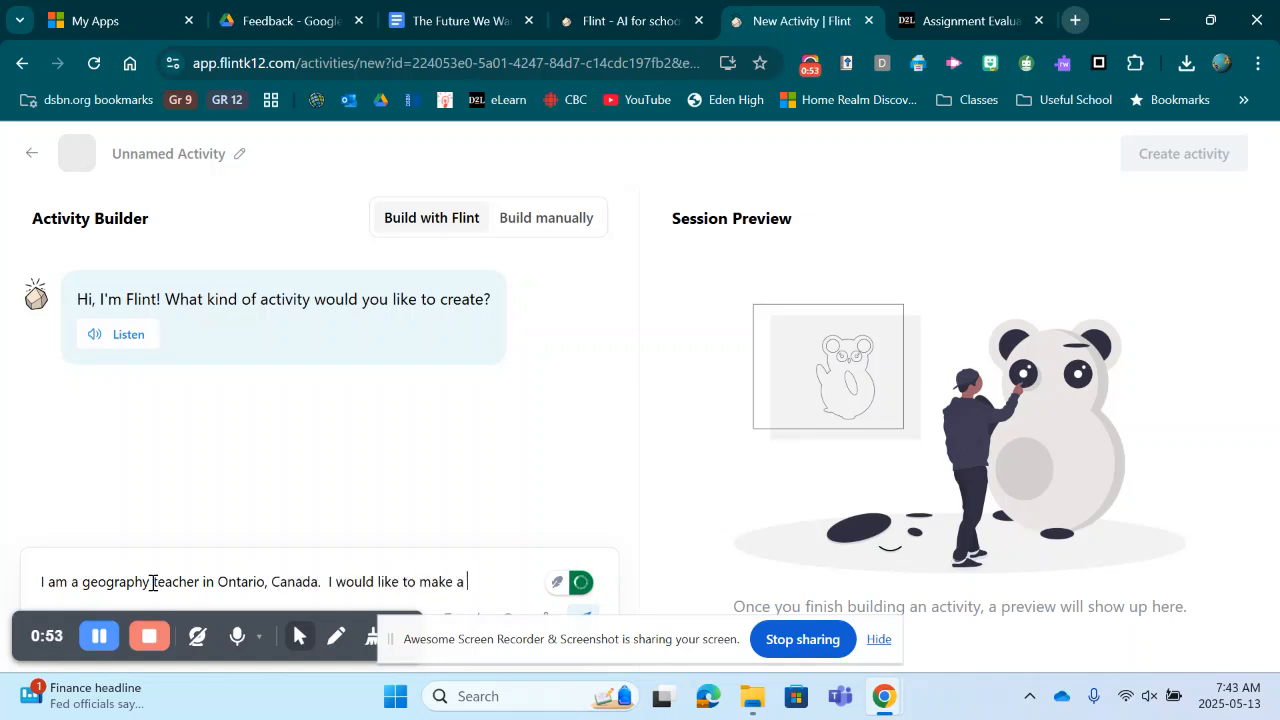
pyautogui.write(' marking assist')
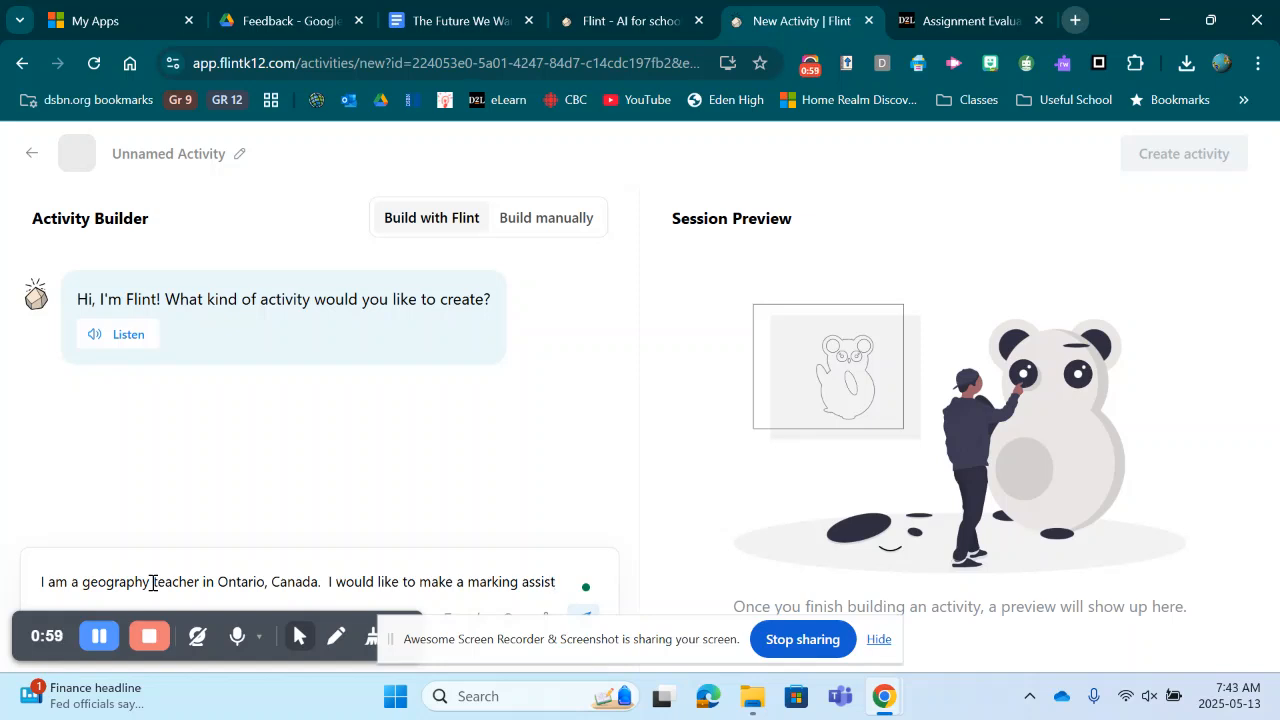
pyautogui.write('ant for my')
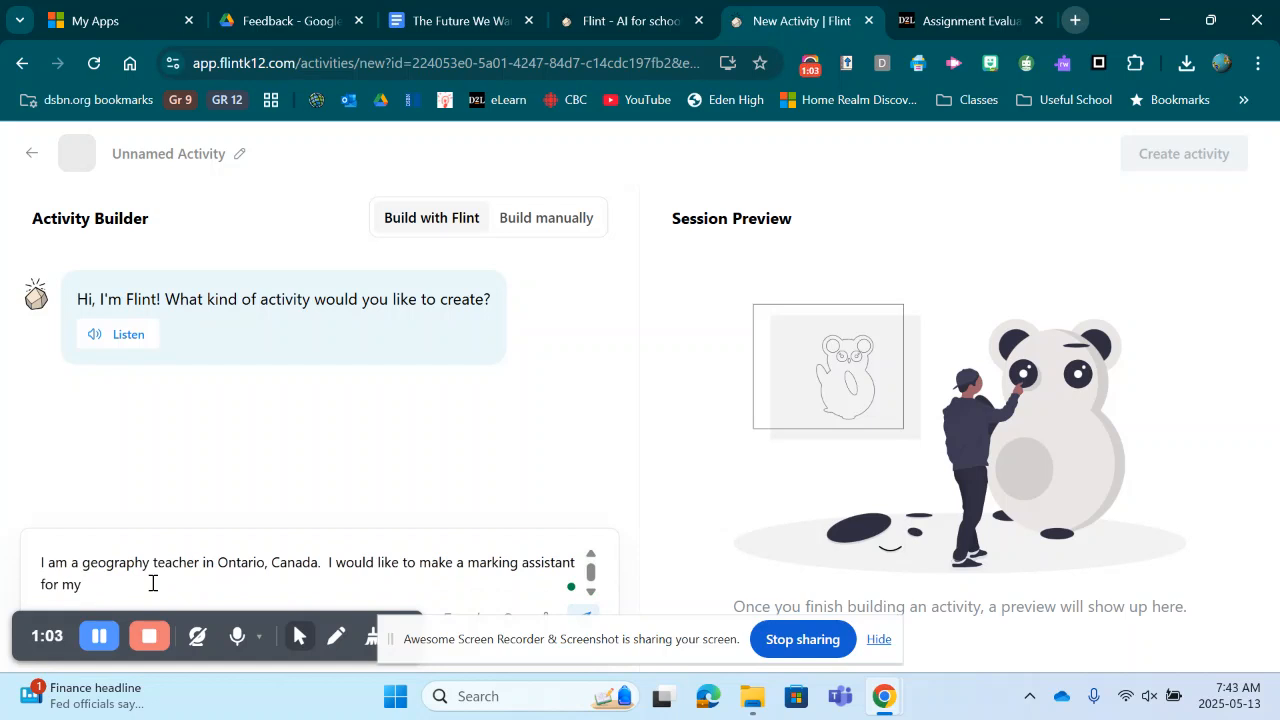
pyautogui.write(' culmin')
pyautogui.write('ating activity for w')
pyautogui.write('he wo')
pyautogui.press('BackSpace')
pyautogui.press('BackSpace')
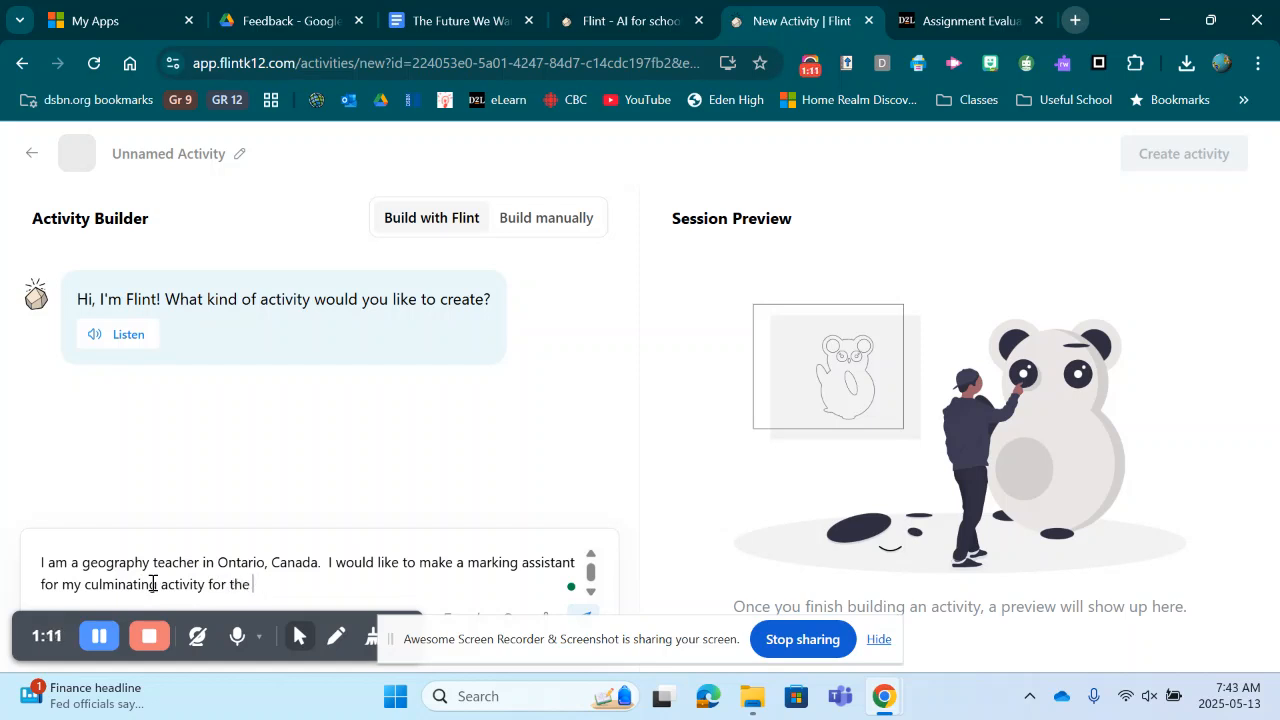
pyautogui.write('World Issues course CGW4U')
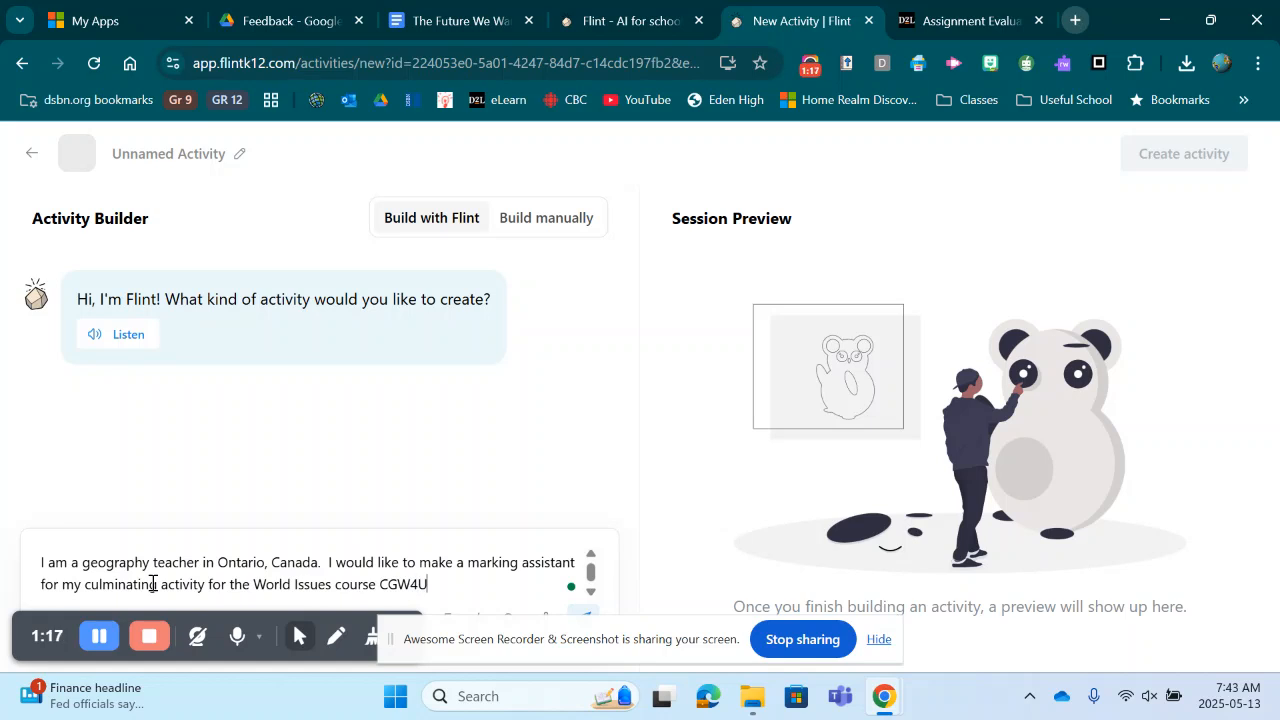
pyautogui.press('Return')
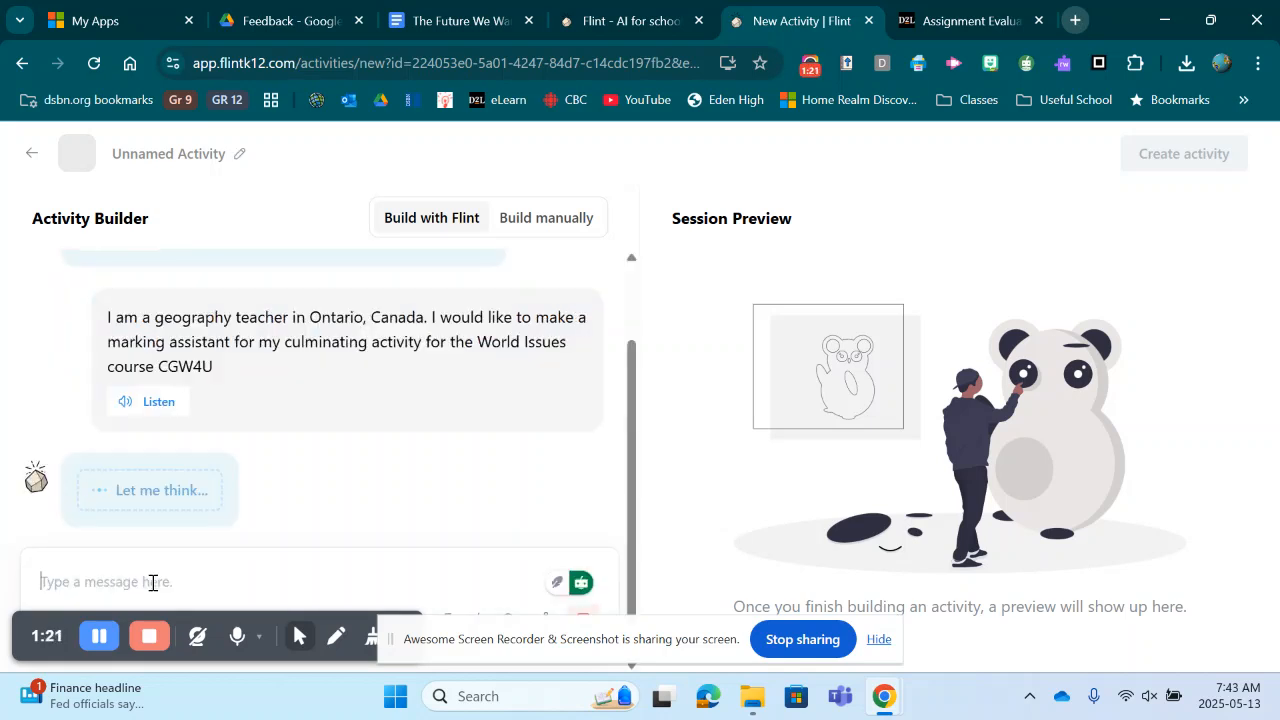
# Step: Write the message 'Here are the instructions for the activity.' in the builder chat
pyautogui.write('H')
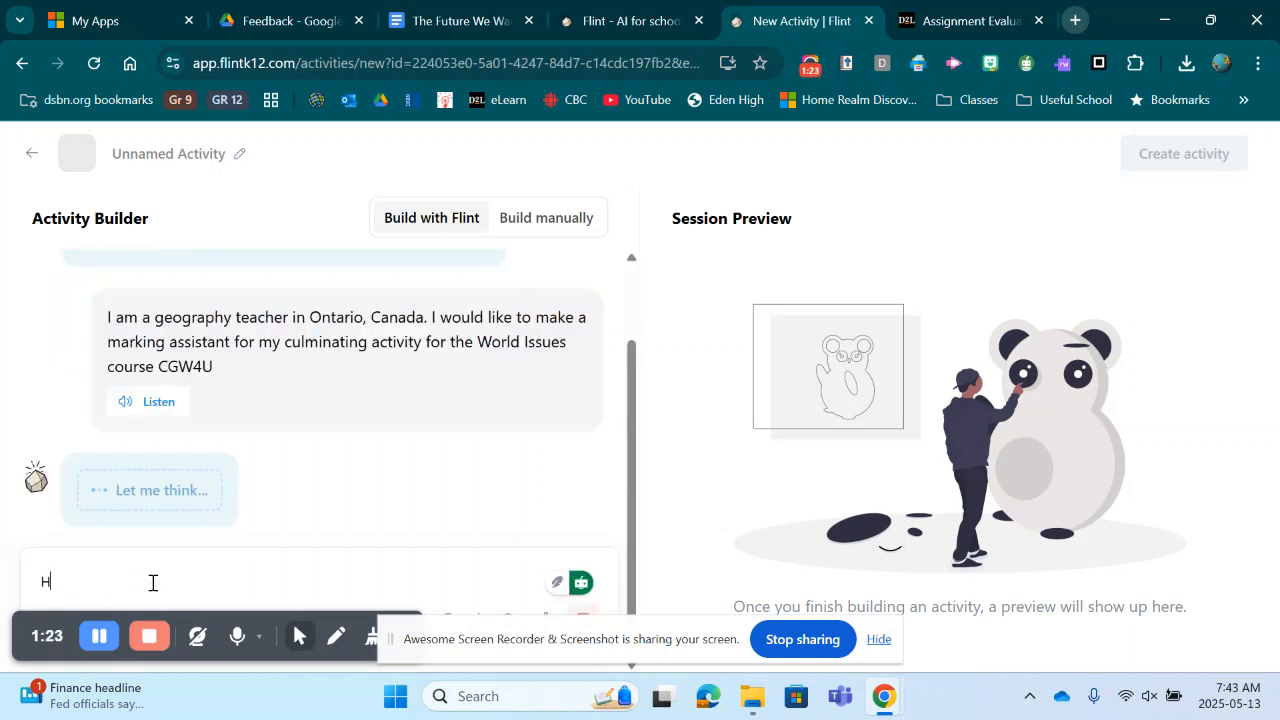
pyautogui.write('ere are the ')
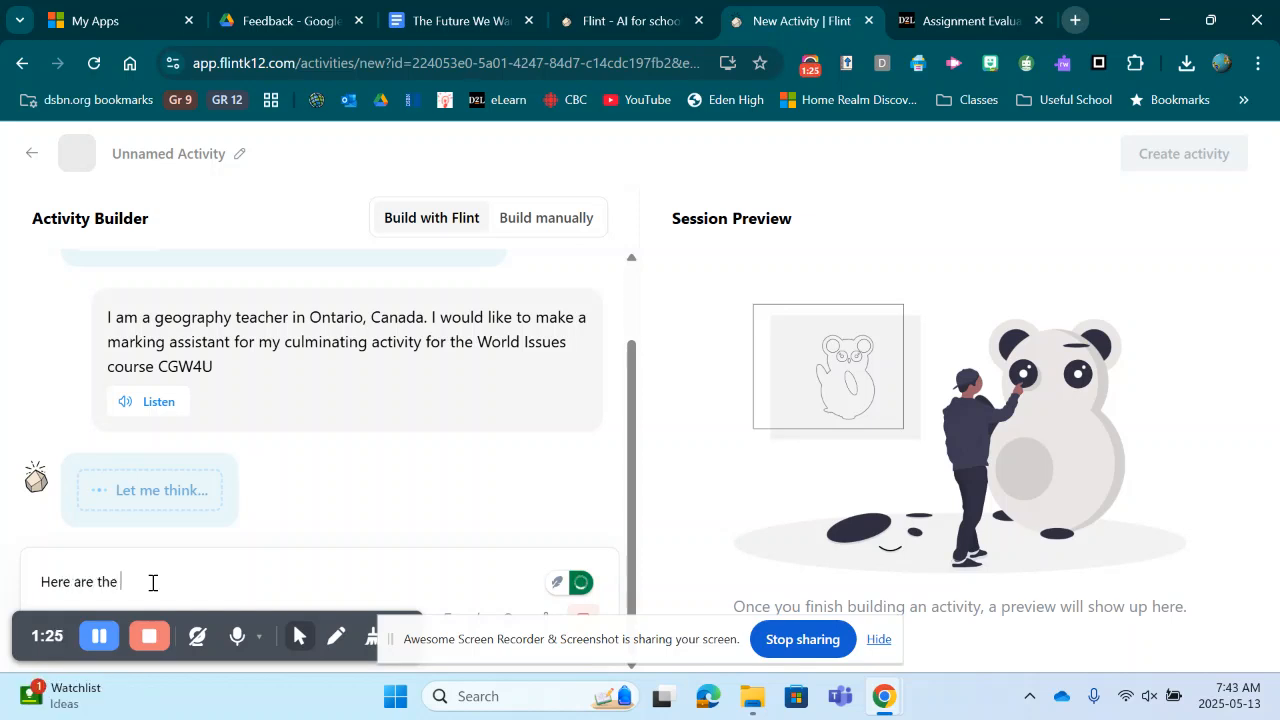
pyautogui.write('instructio')
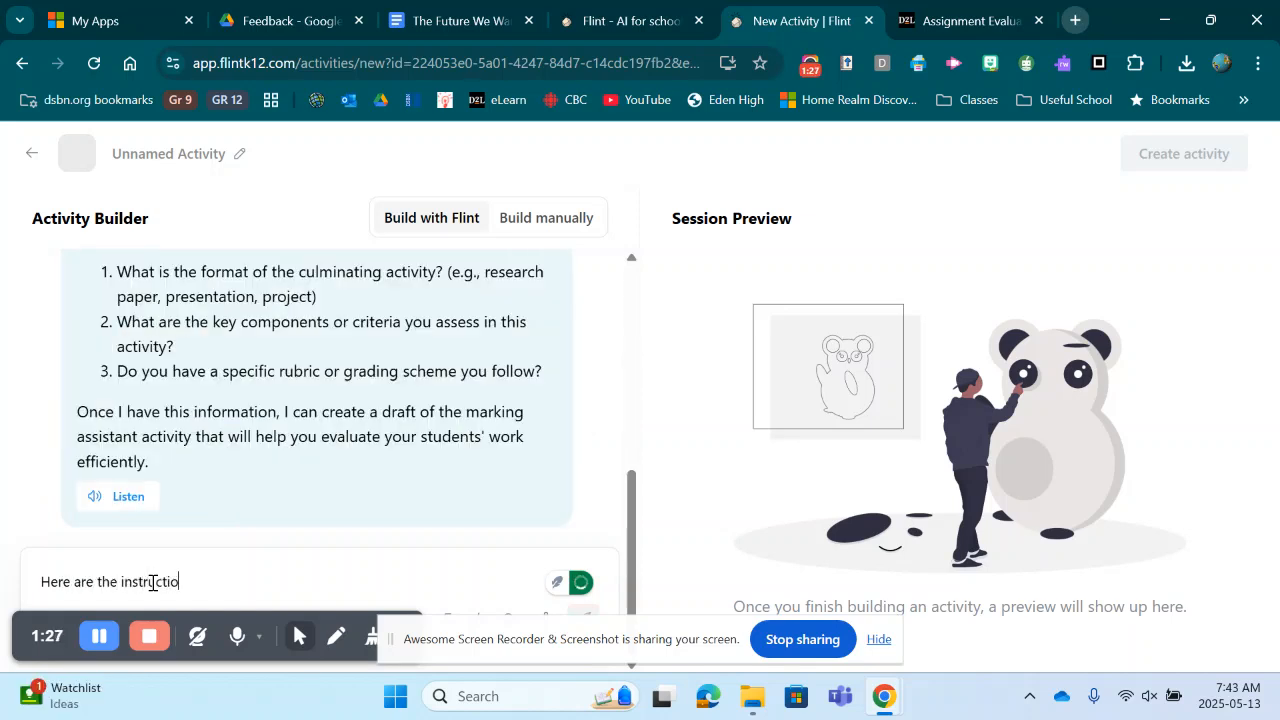
pyautogui.write('ns for the activity.')
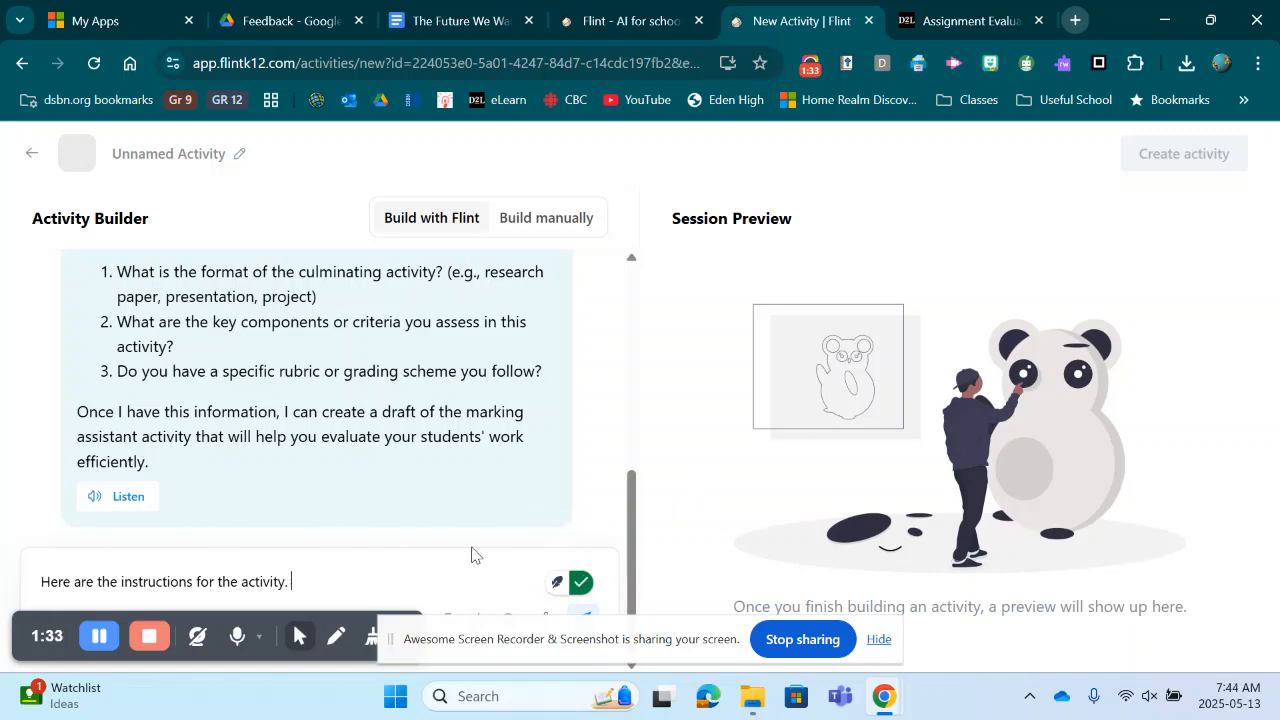
pyautogui.click(877, 639)
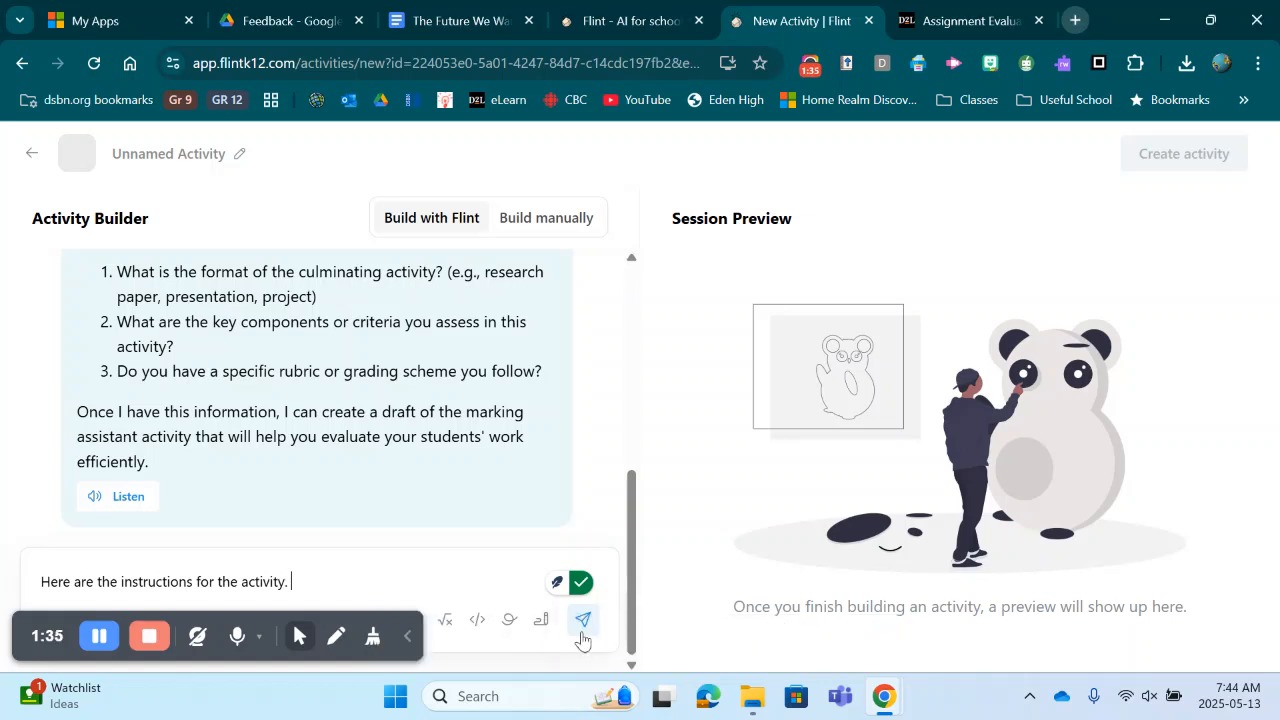
pyautogui.click(407, 636)
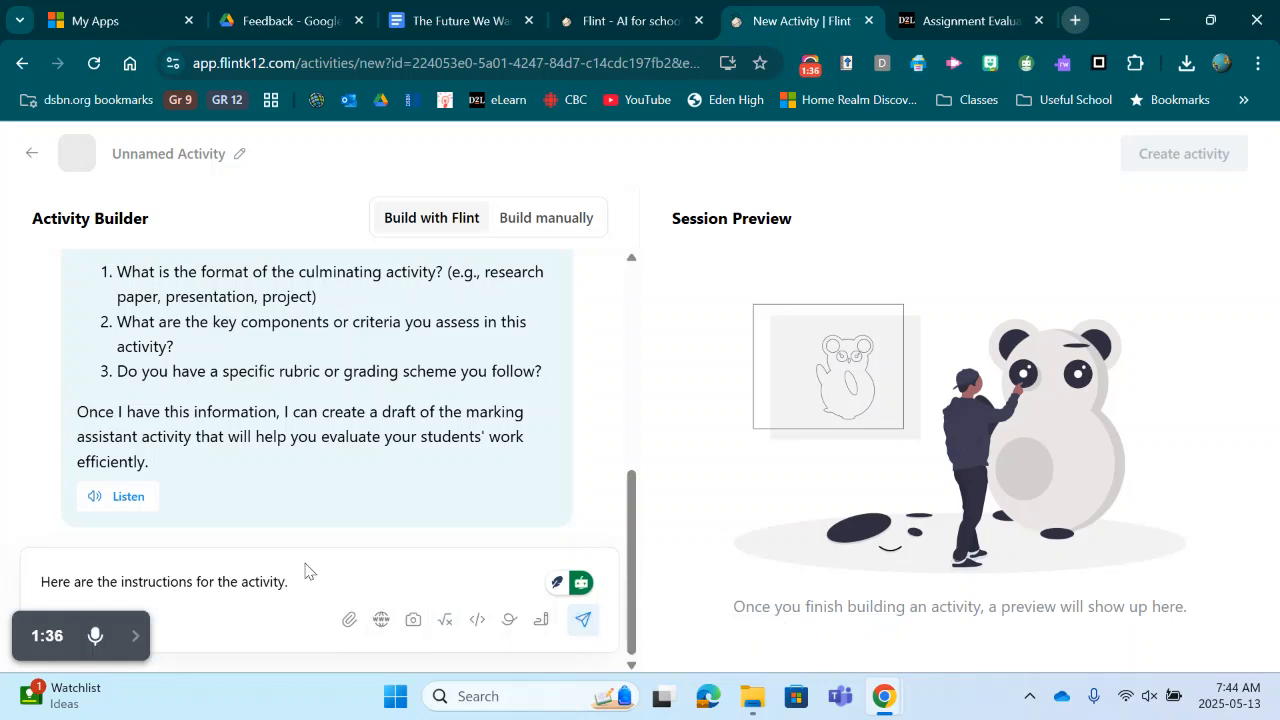
# Step: Attach the document The Future We Want - Unit Culminating Activity and send the message
pyautogui.click(350, 621)
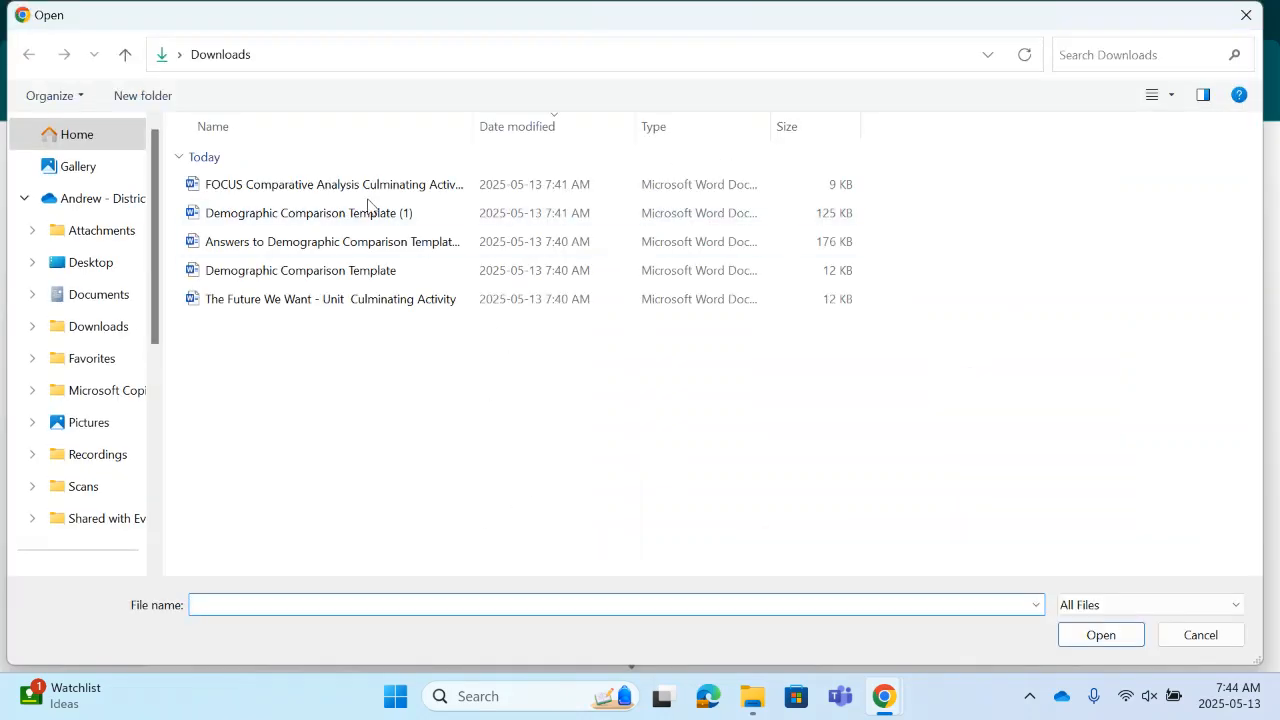
pyautogui.click(339, 307)
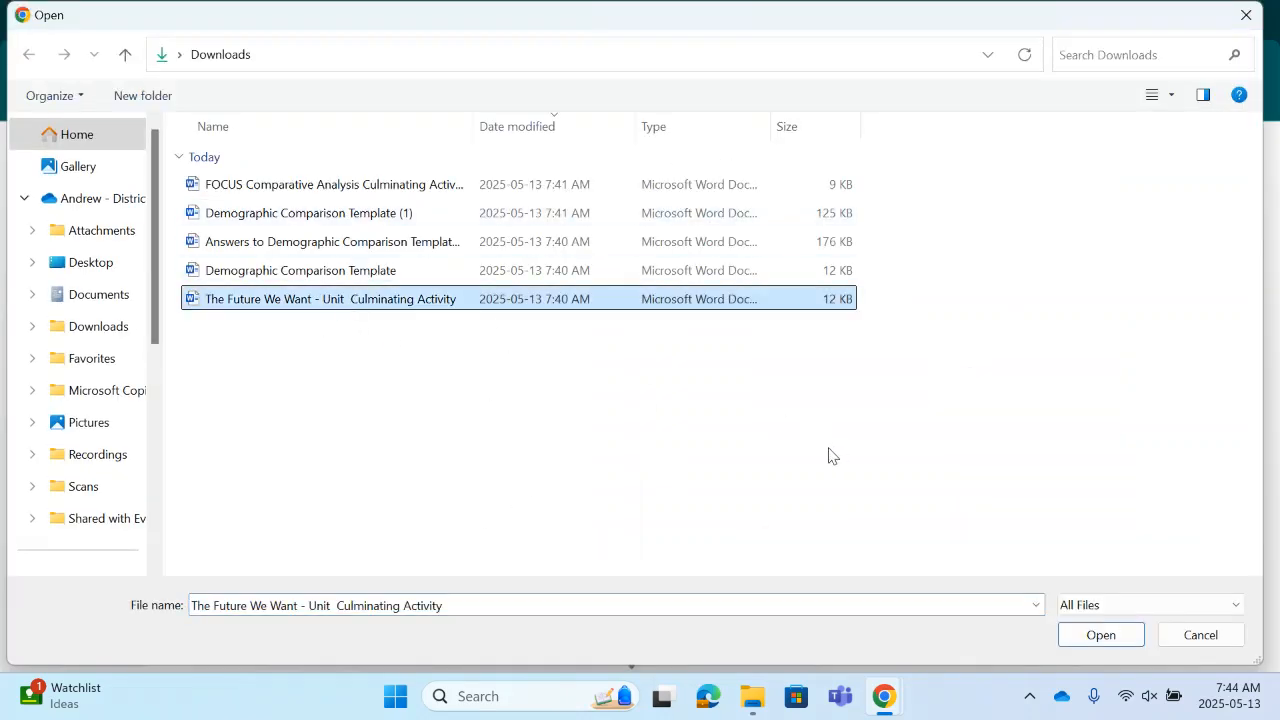
pyautogui.click(1100, 634)
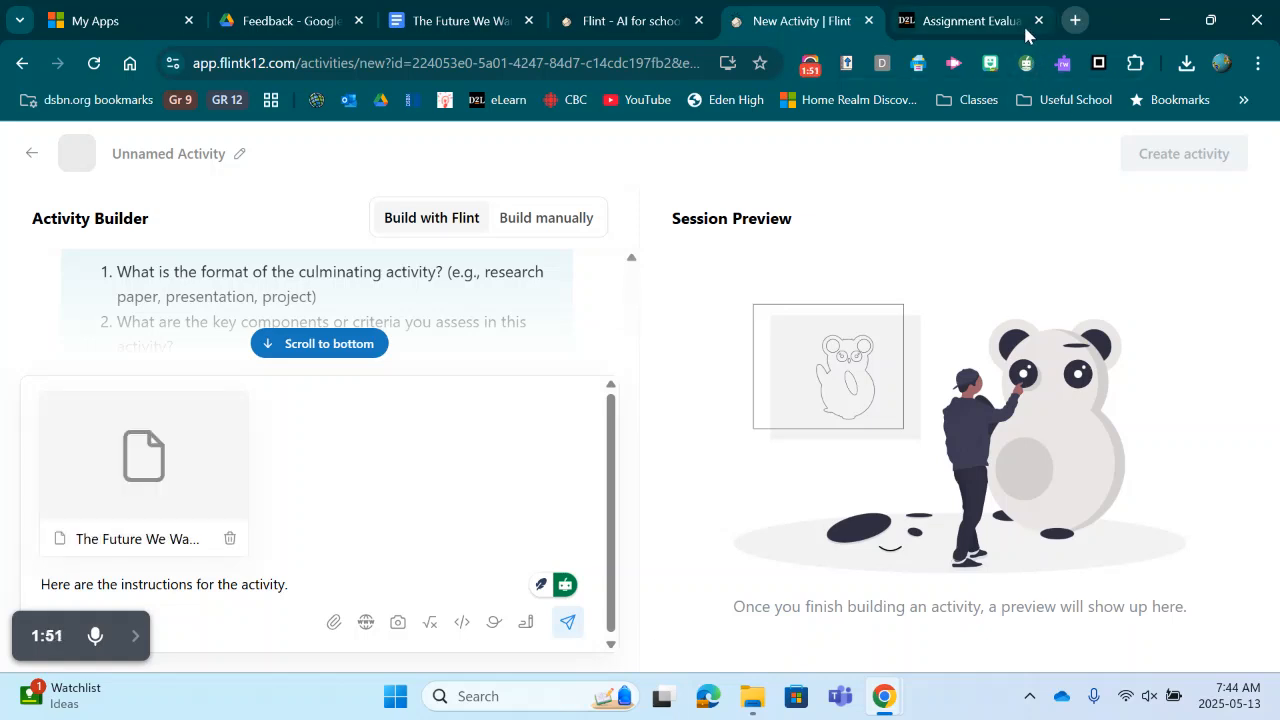
pyautogui.click(569, 625)
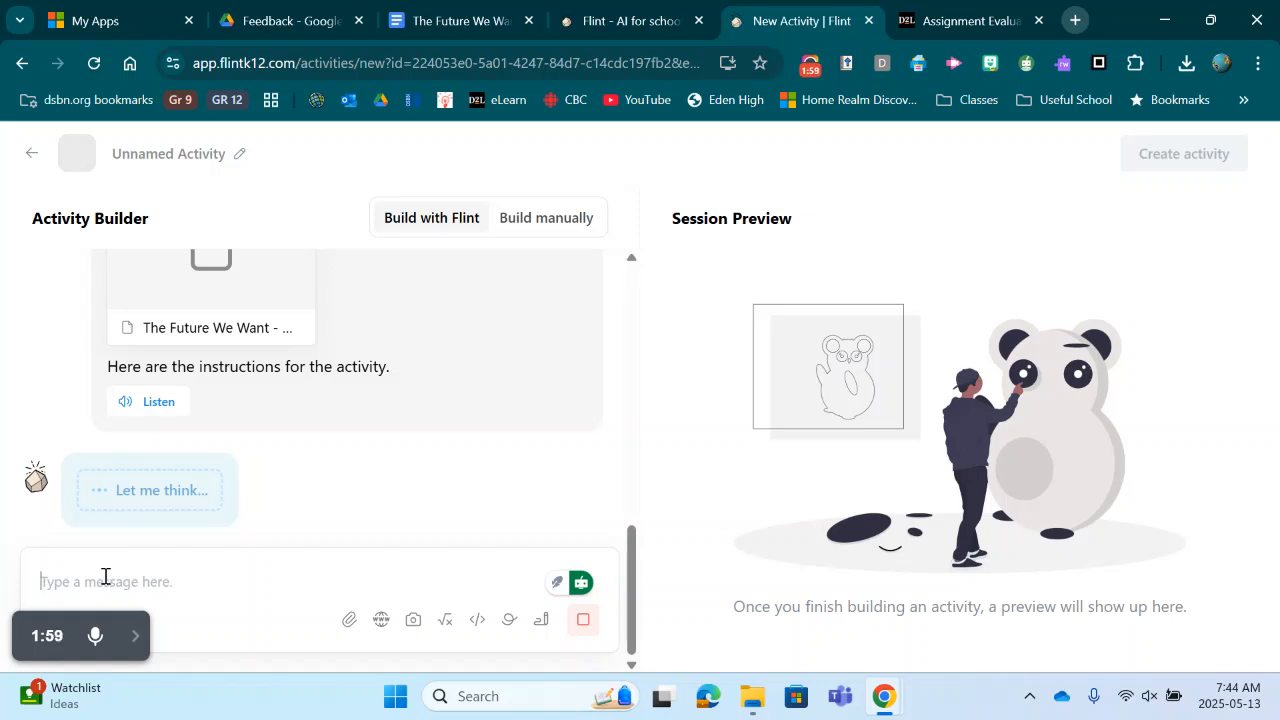
# Step: Send the message 'Here is the data template.' with the Demographic Comparison Template document attached
pyautogui.write('Here ')
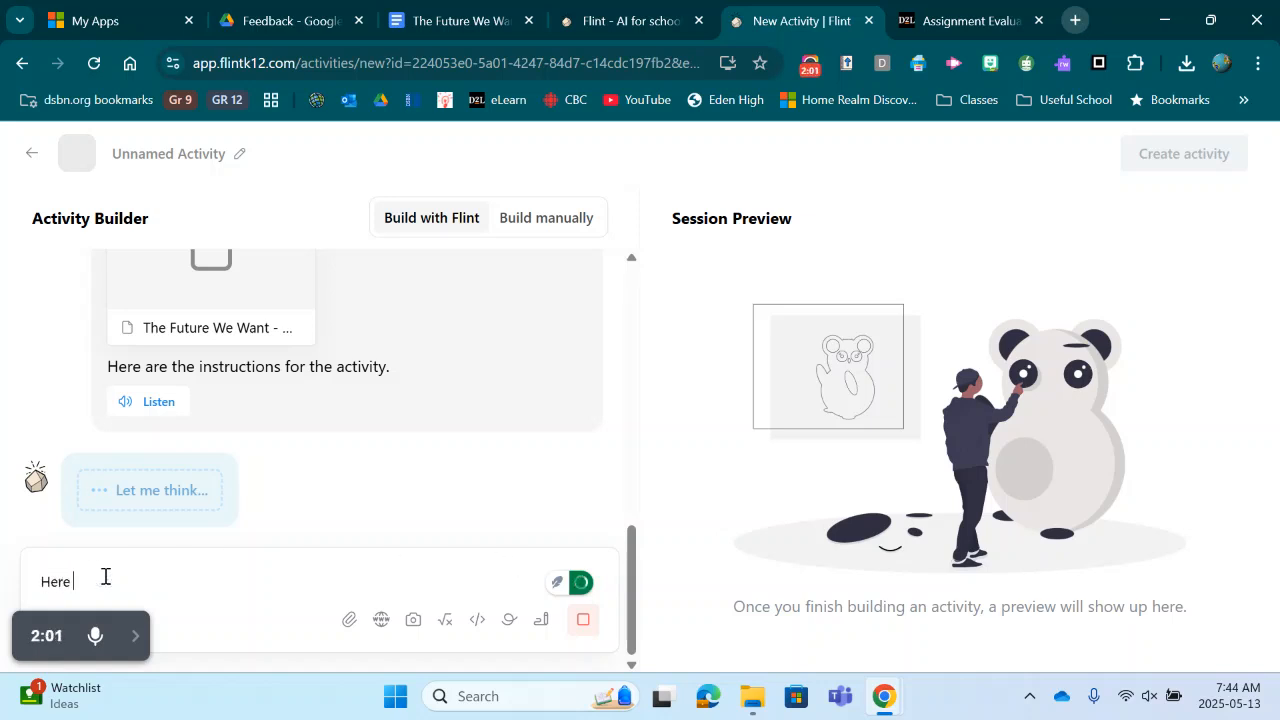
pyautogui.write('is the data template.')
pyautogui.click(349, 619)
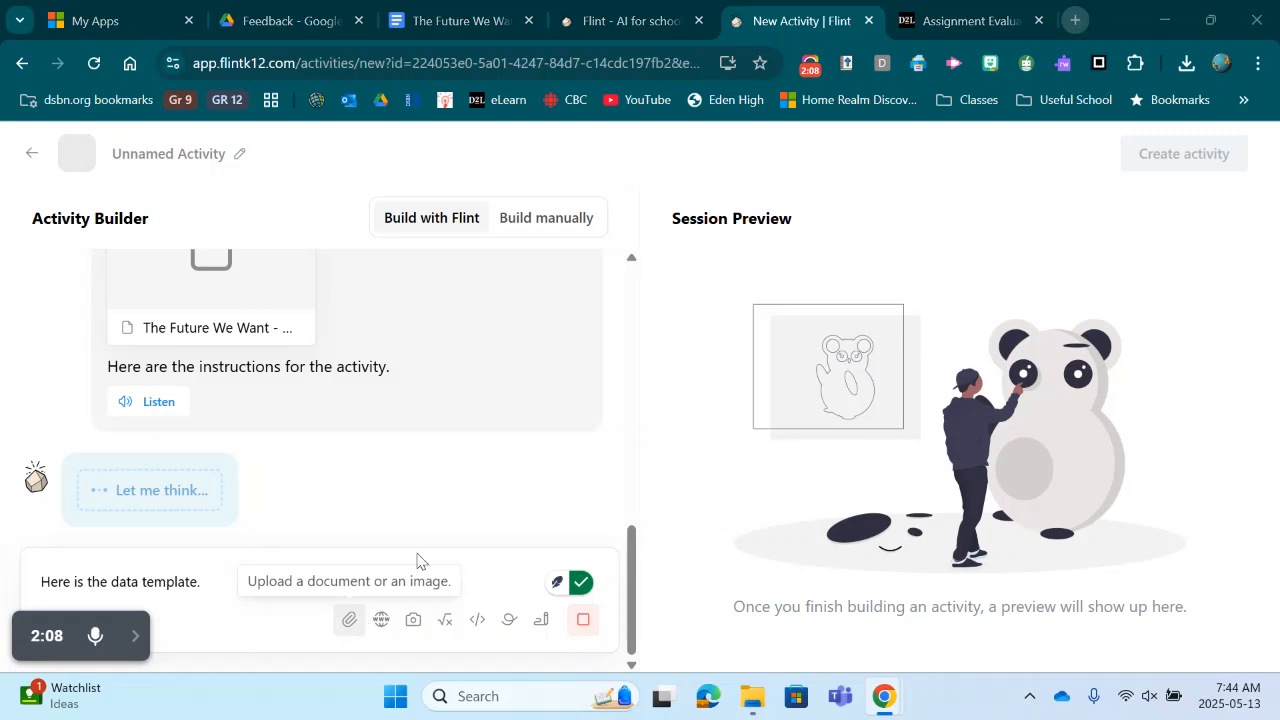
pyautogui.click(358, 272)
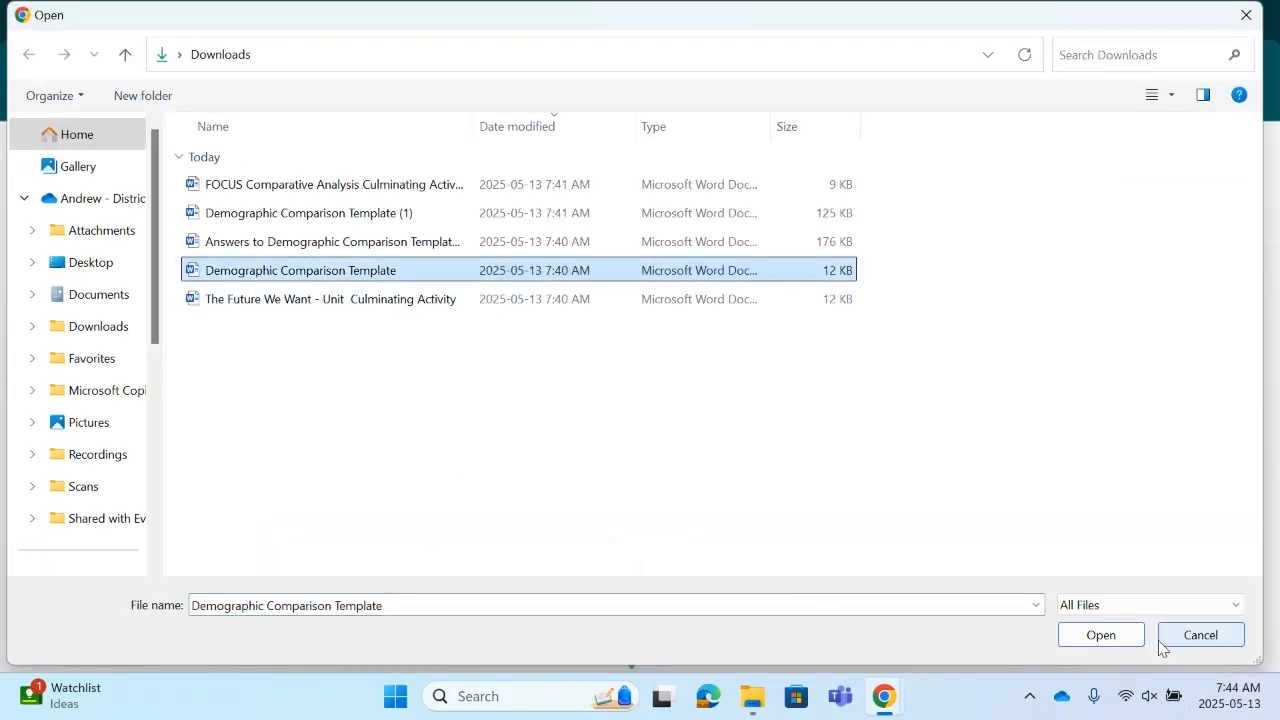
pyautogui.click(1112, 644)
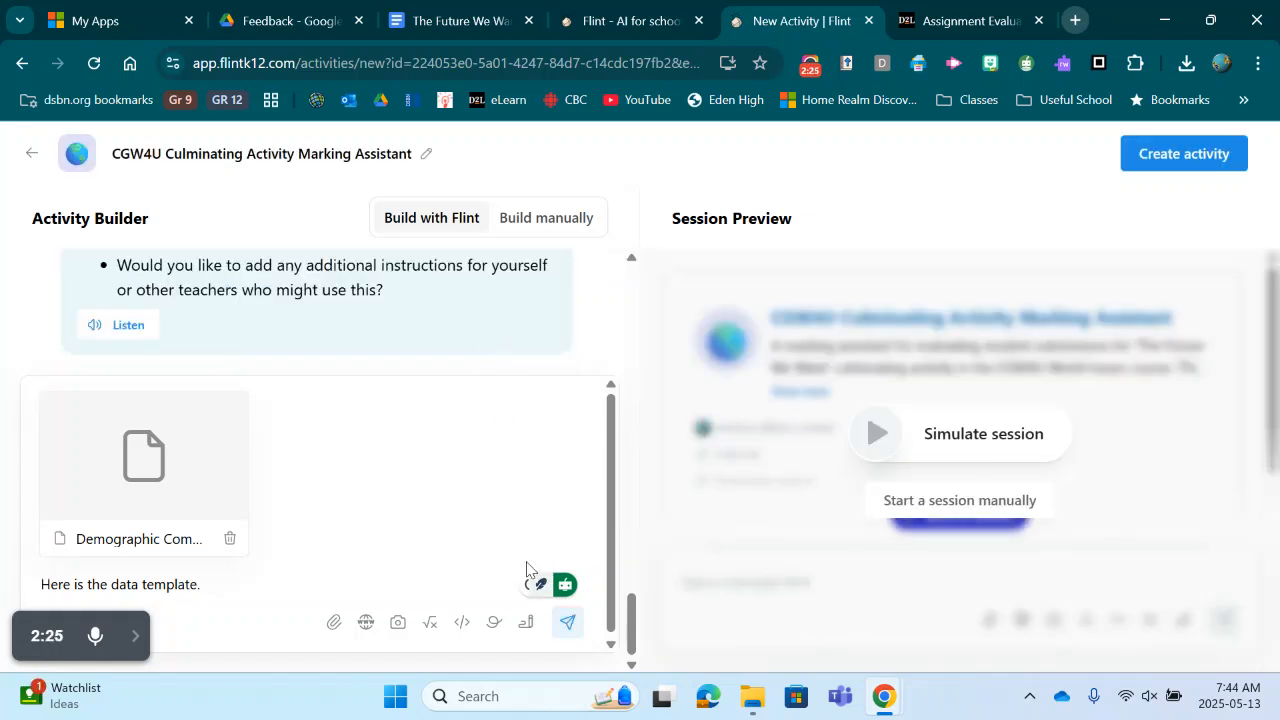
pyautogui.click(567, 622)
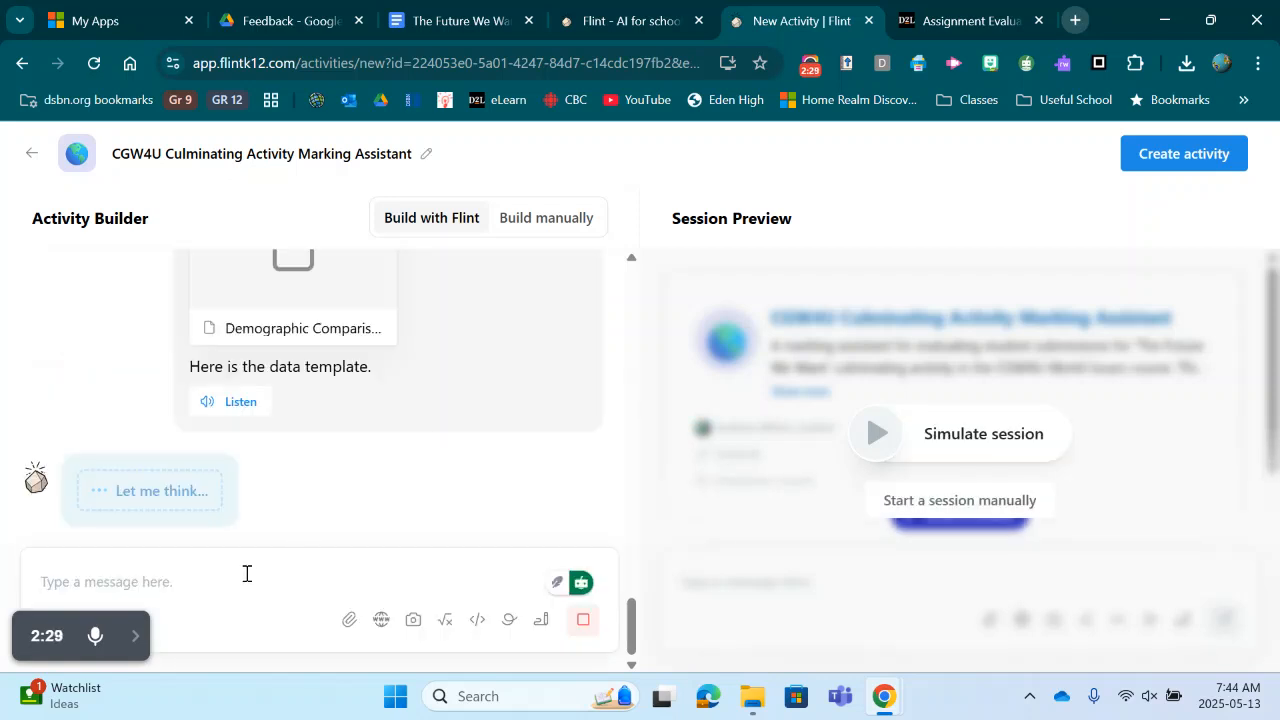
# Step: Write the message 'Here is the answer key to the template' and attach the Answers to Demographic Comparison Template 2025 document
pyautogui.write('Here is ')
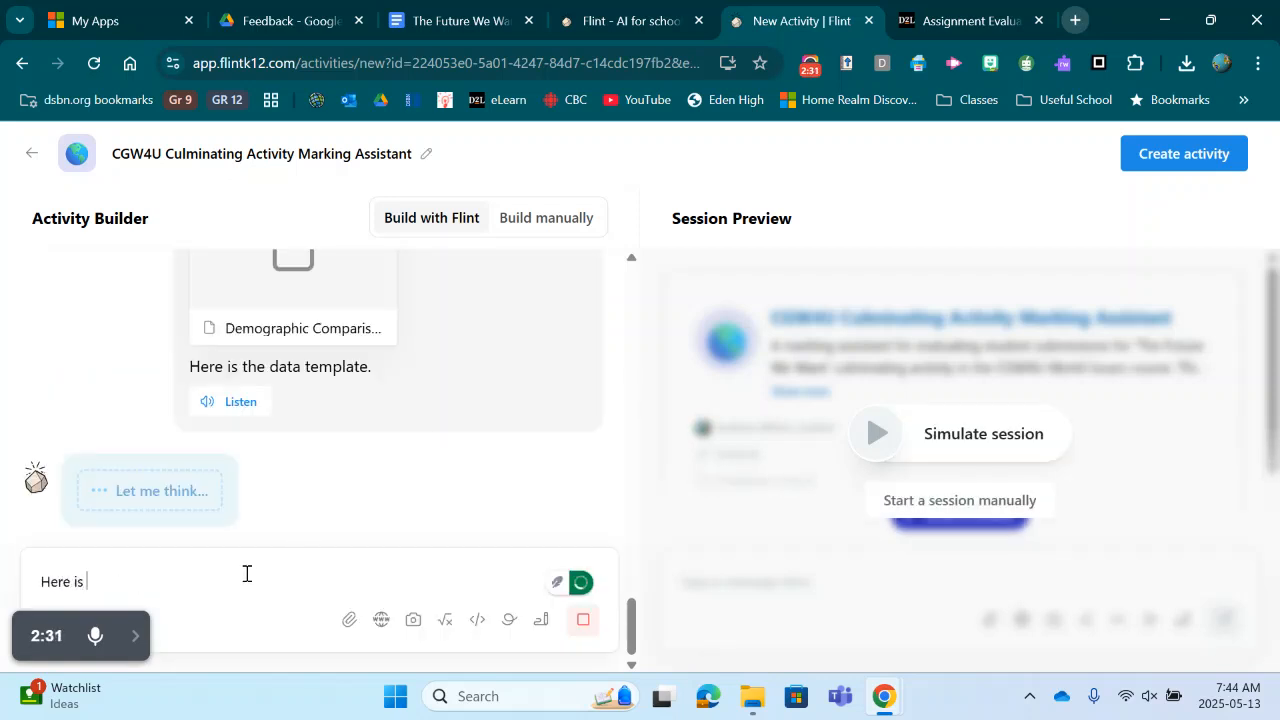
pyautogui.write('the answer key to the')
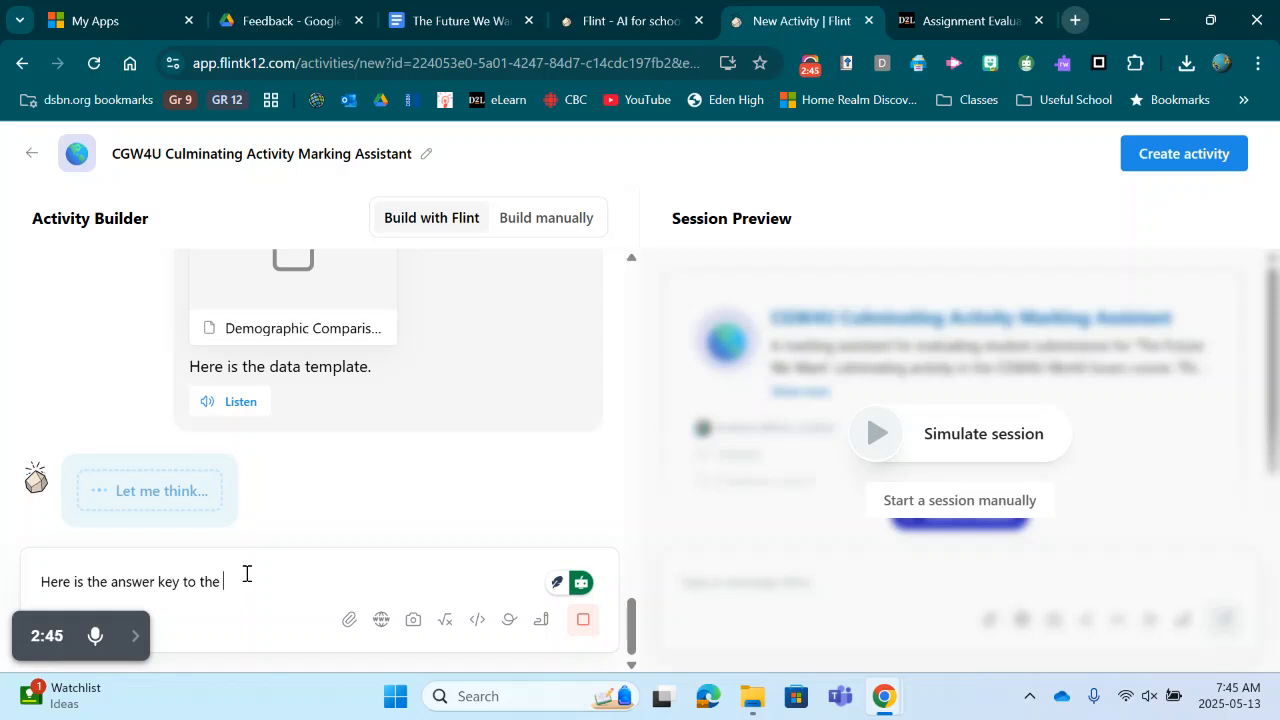
pyautogui.write('templat')
pyautogui.write('e')
pyautogui.click(349, 621)
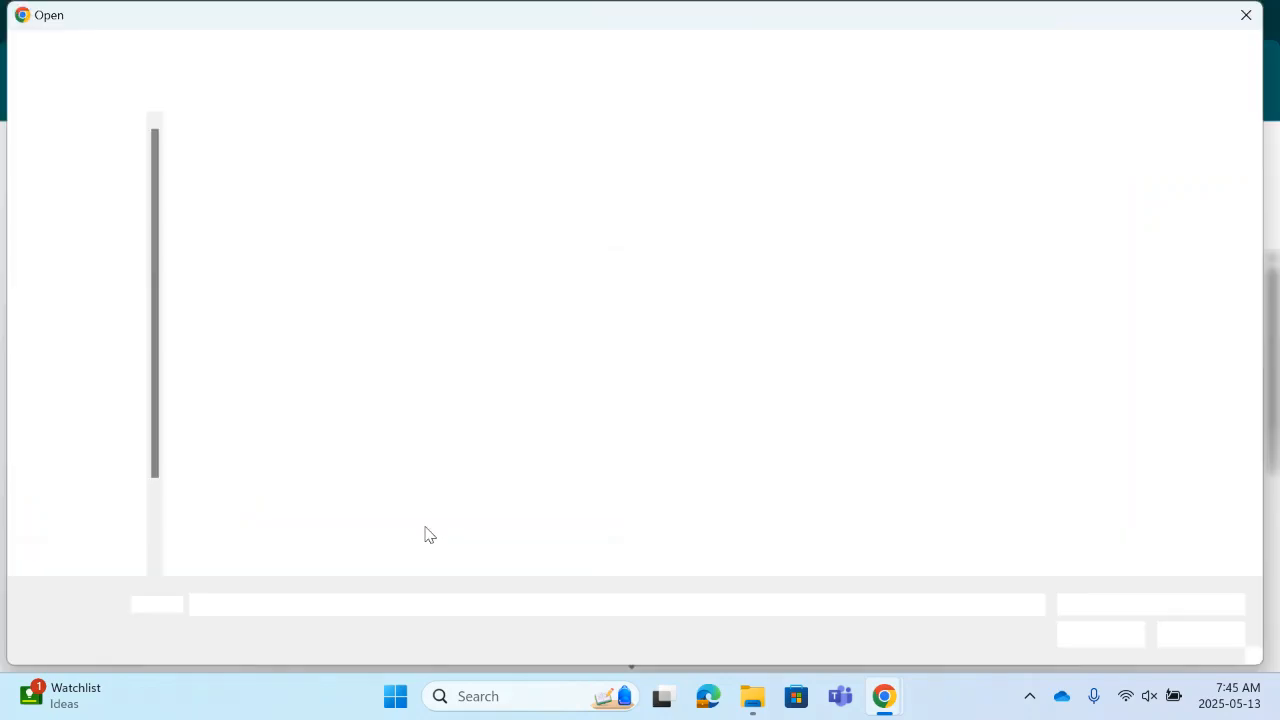
pyautogui.click(278, 246)
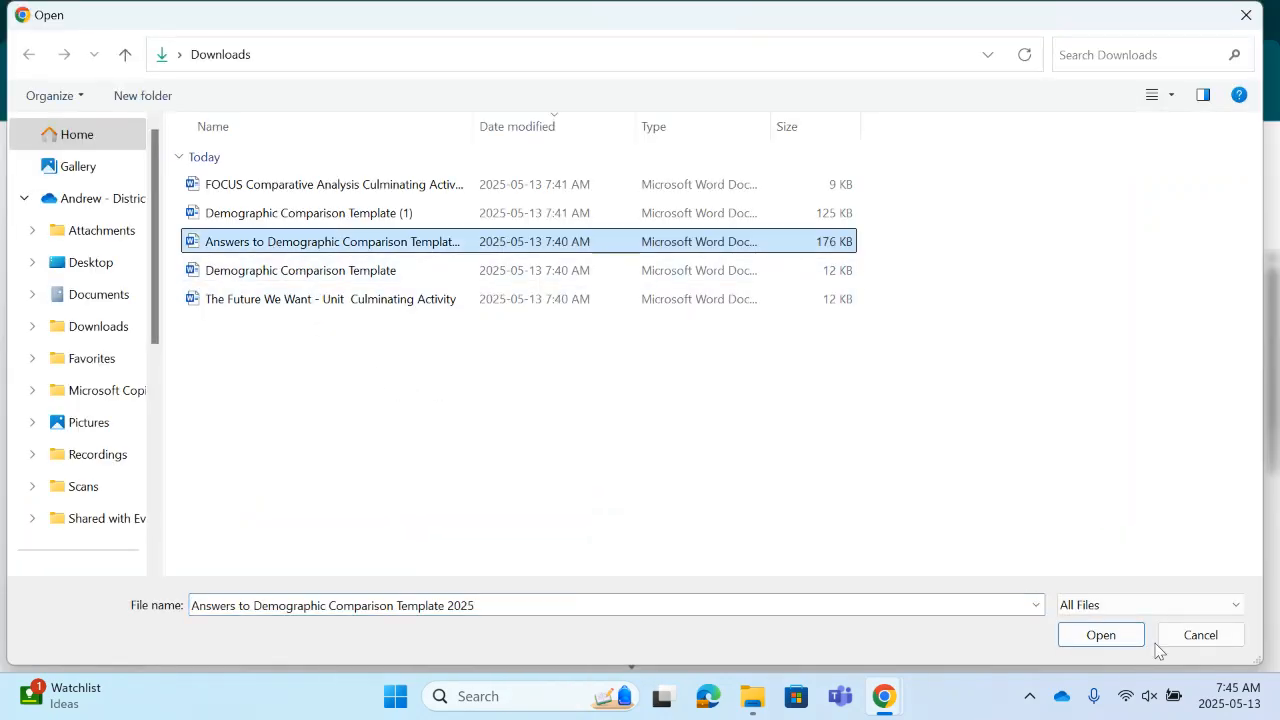
pyautogui.click(1115, 640)
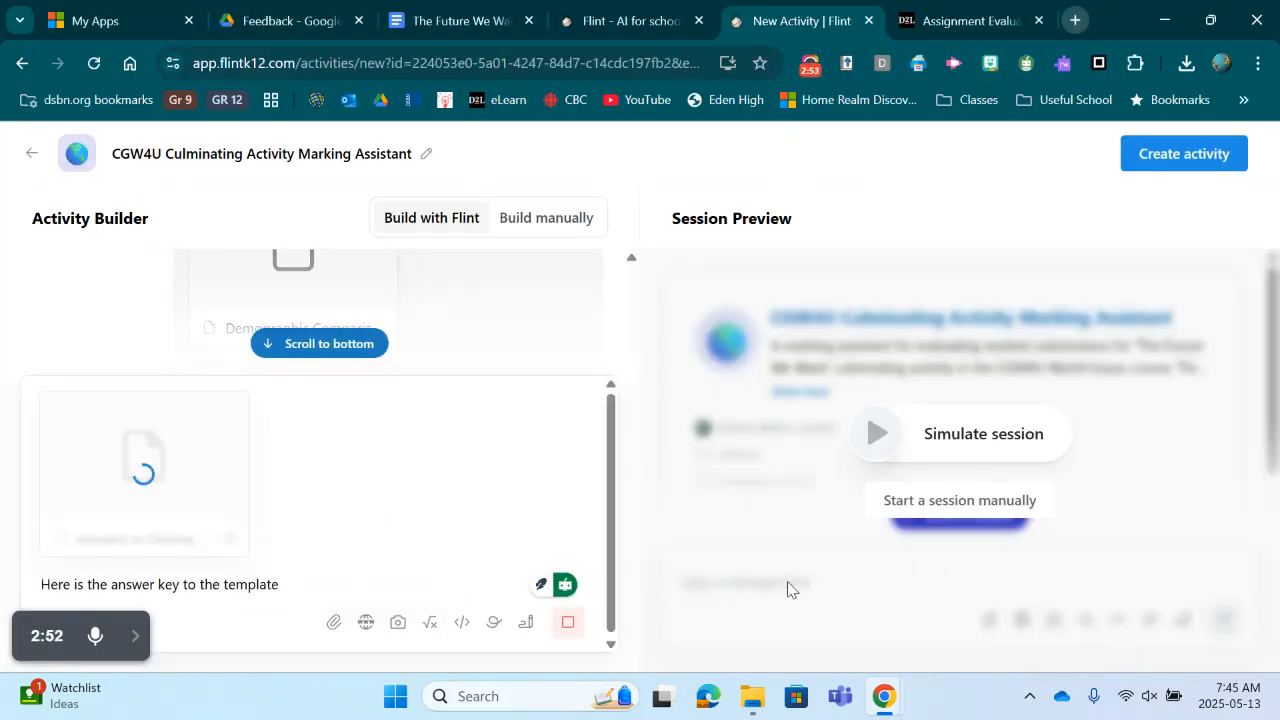
# Step: In a new tab, open the Rubrics tool of the CGW4UC-E20 World Issues course in eLearn
pyautogui.click(1078, 21)
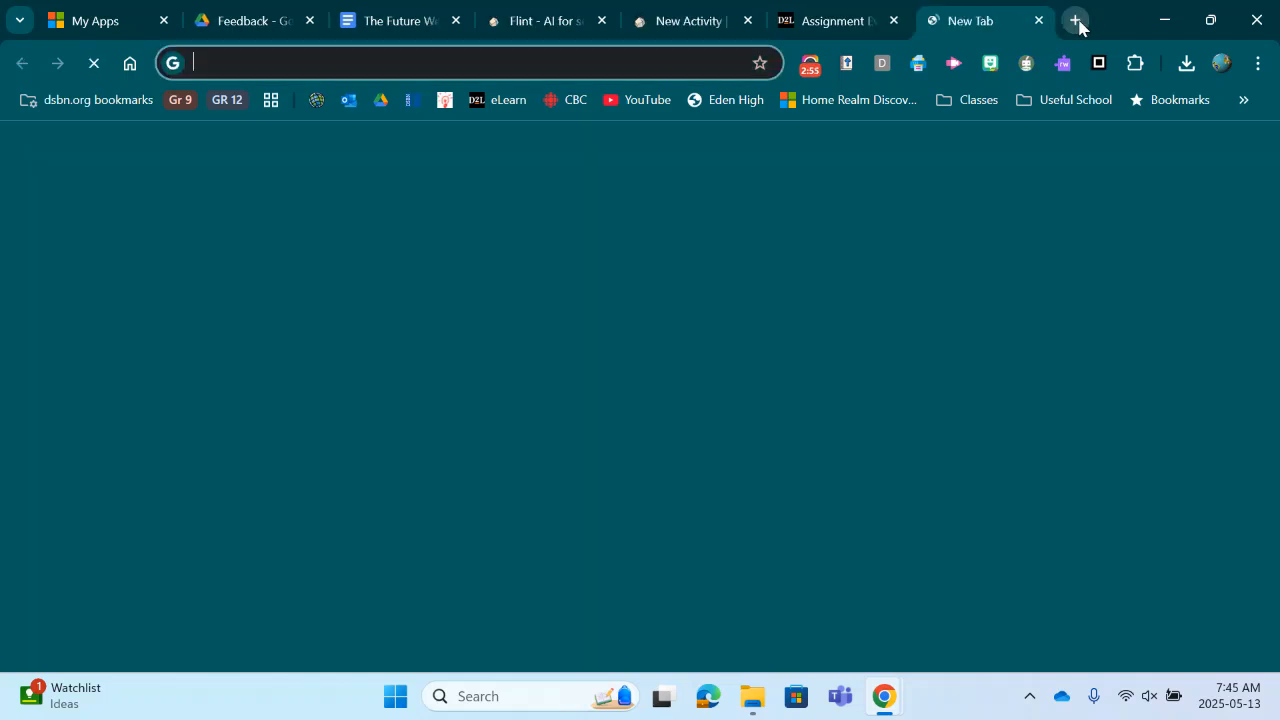
pyautogui.moveTo(987, 30); pyautogui.dragTo(846, 23)
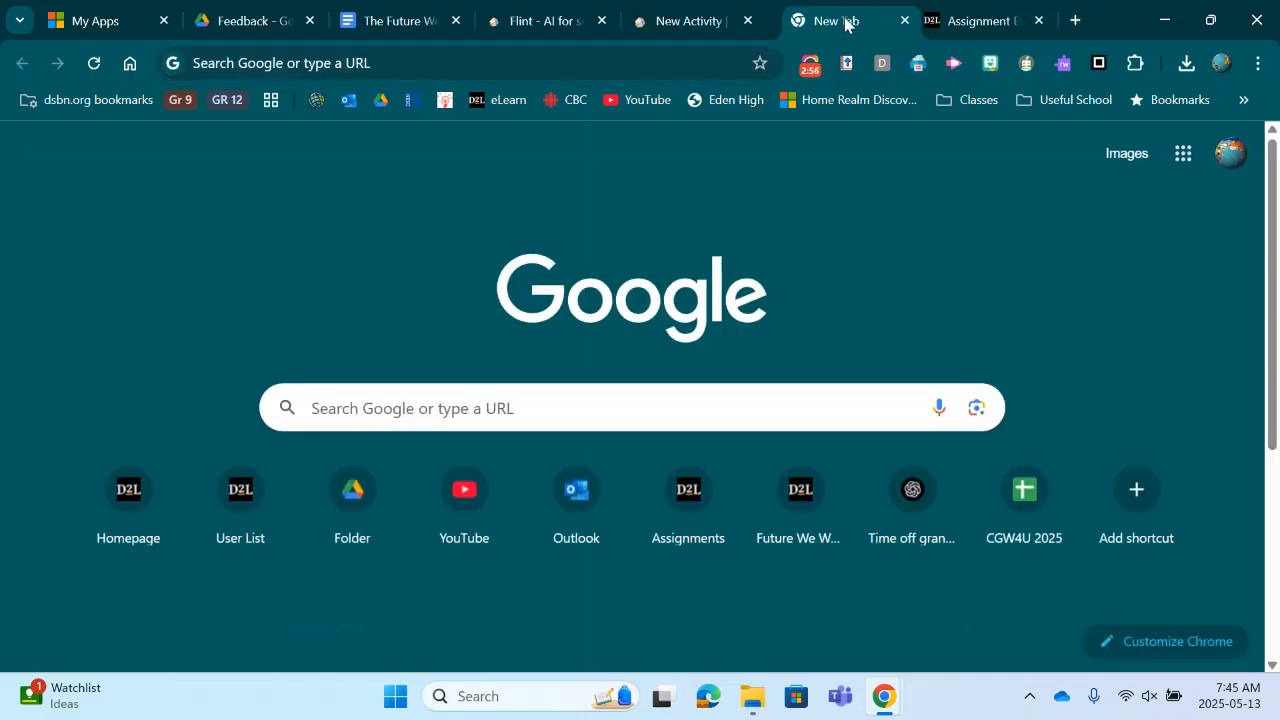
pyautogui.click(482, 99)
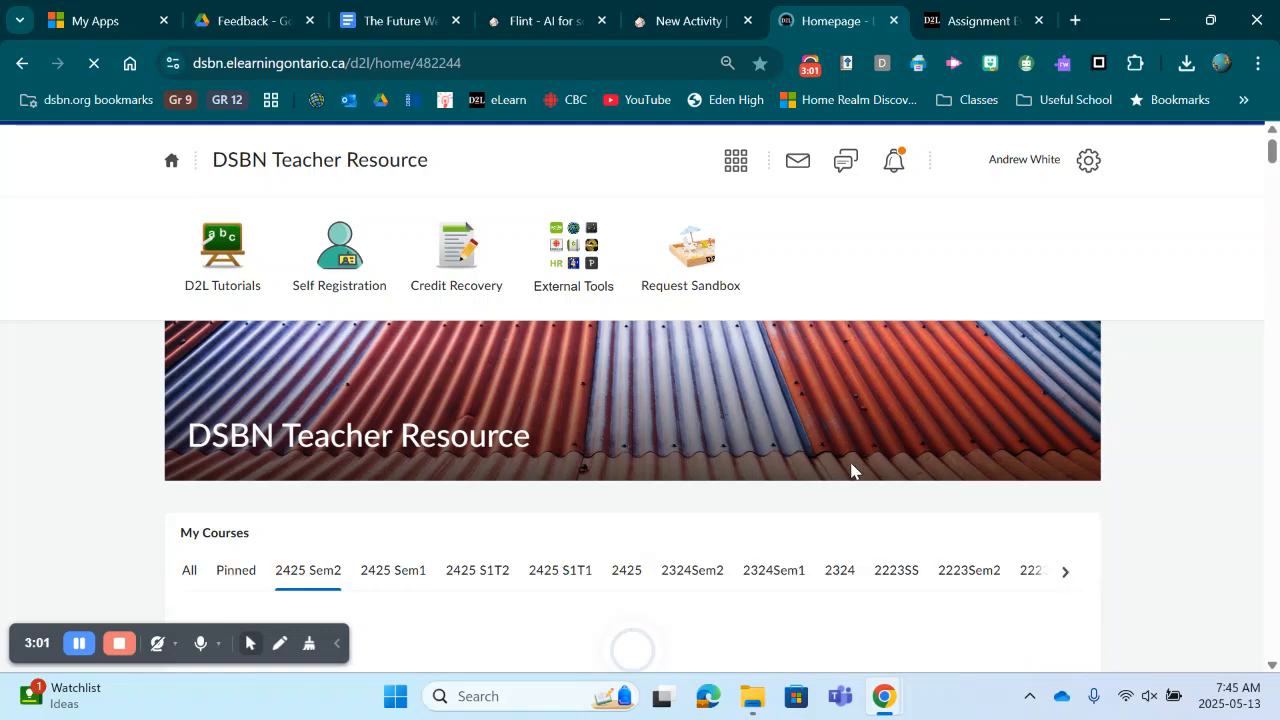
pyautogui.scroll(-3, 580, 474)
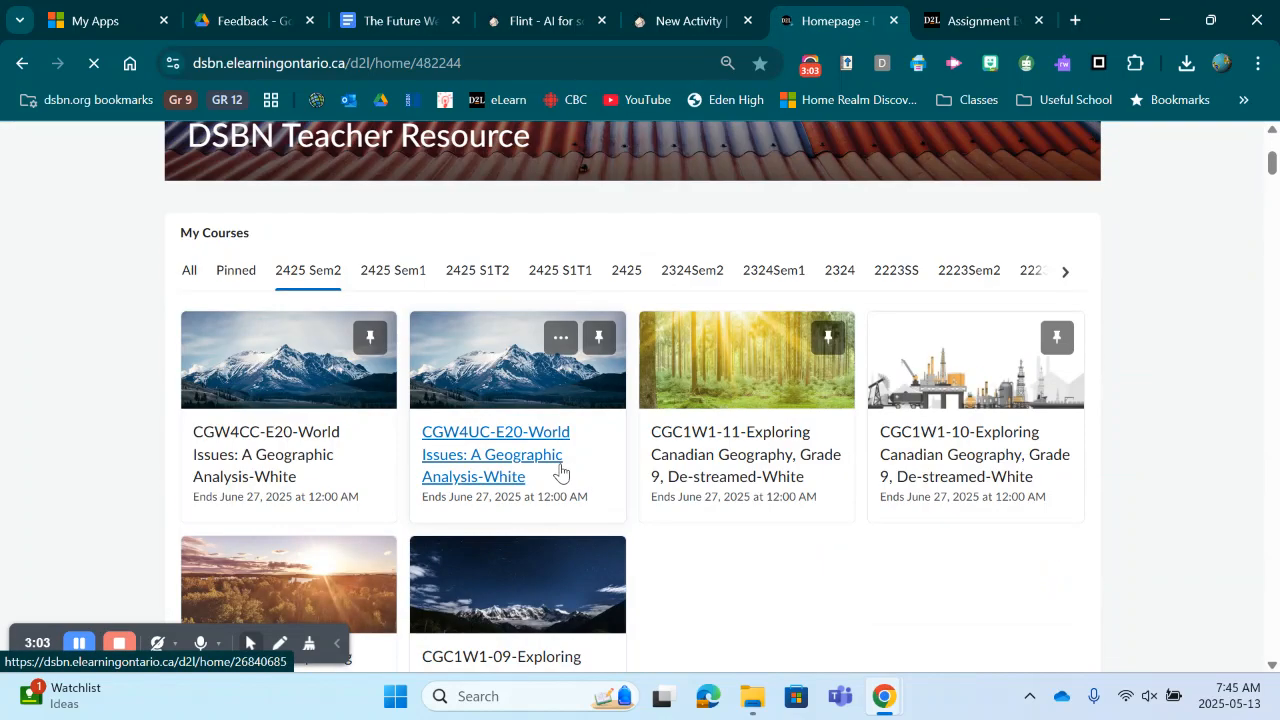
pyautogui.click(465, 455)
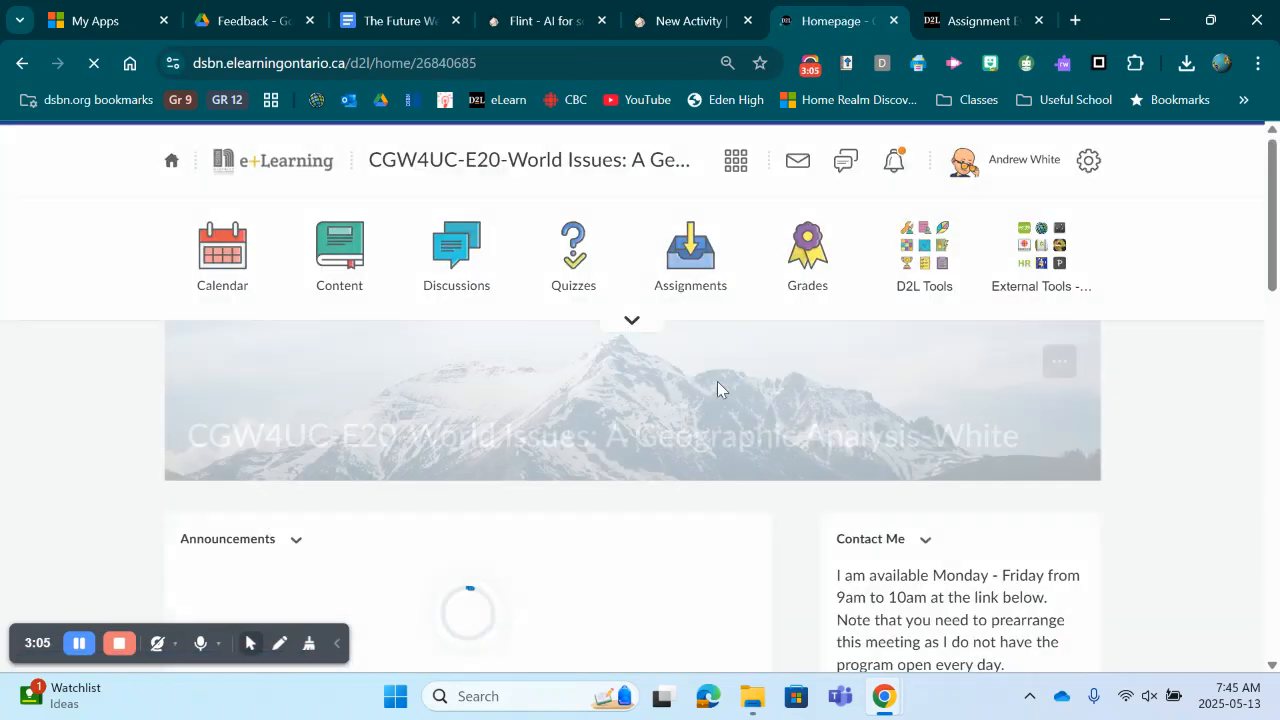
pyautogui.click(910, 280)
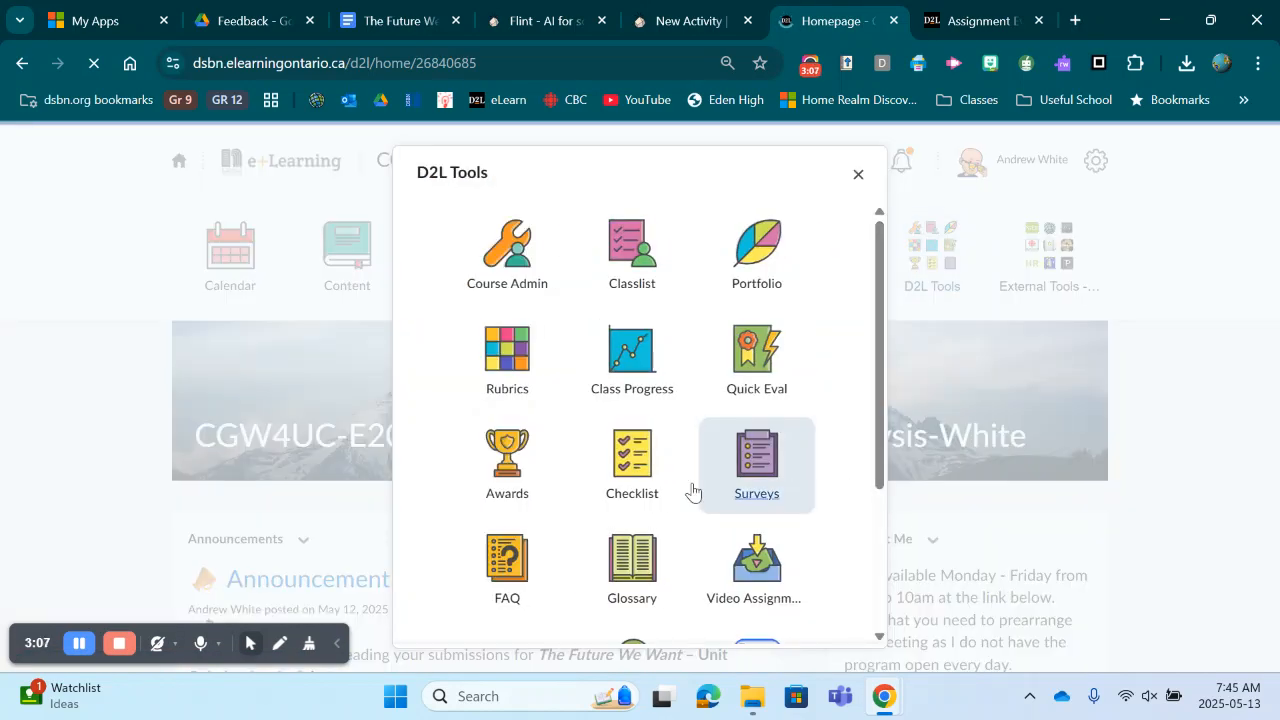
pyautogui.click(522, 378)
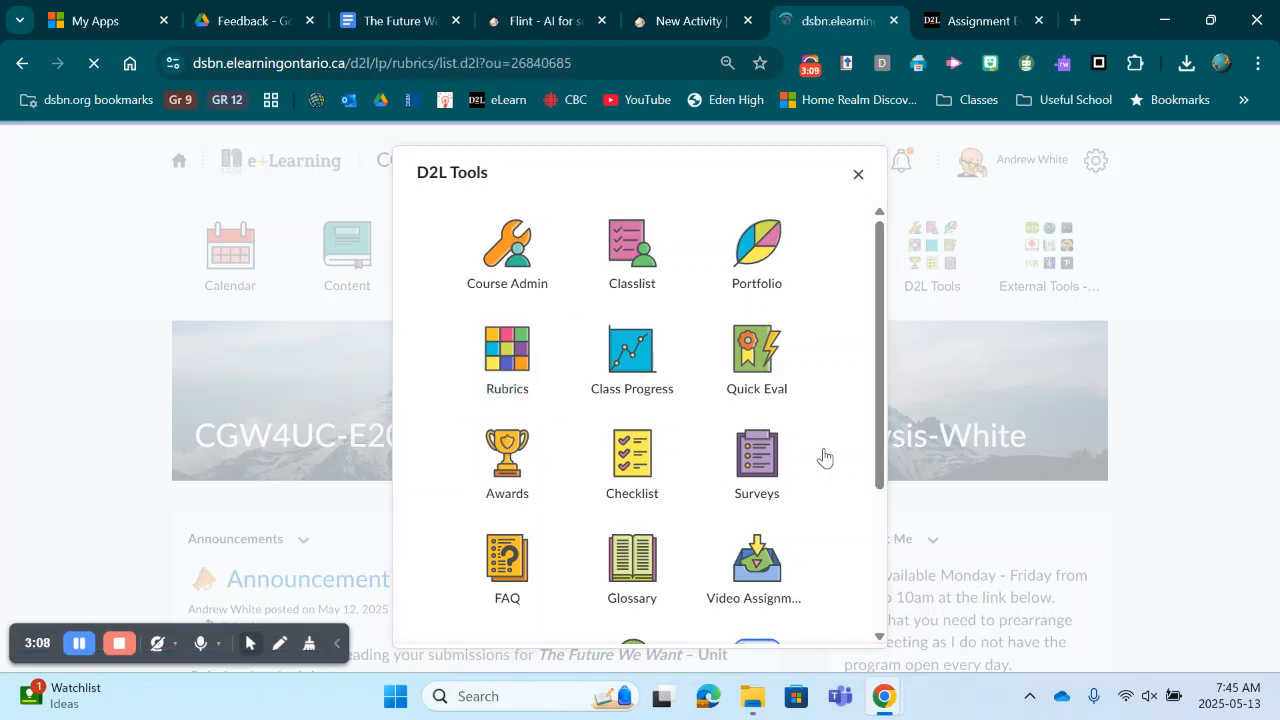
# Step: Find the FOCUS/ Demographic Comparison rubric in the list and open its preview
pyautogui.scroll(-4, 593, 430)
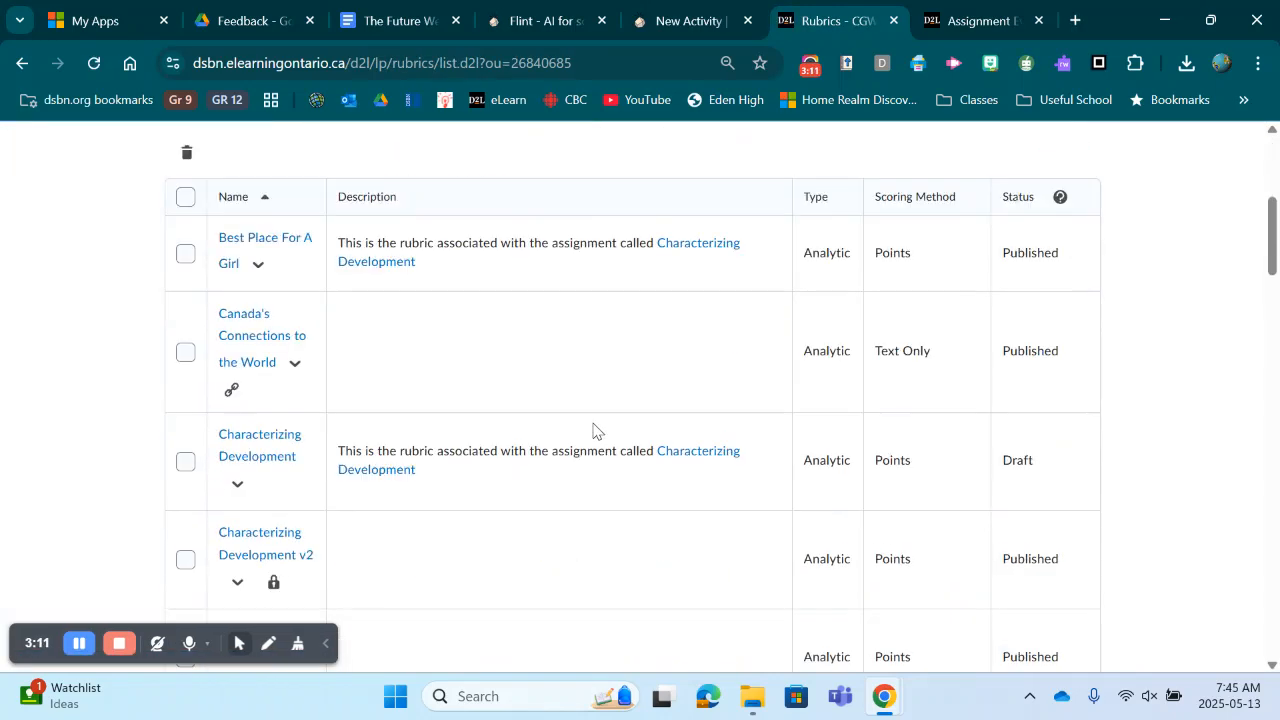
pyautogui.scroll(-6, 590, 430)
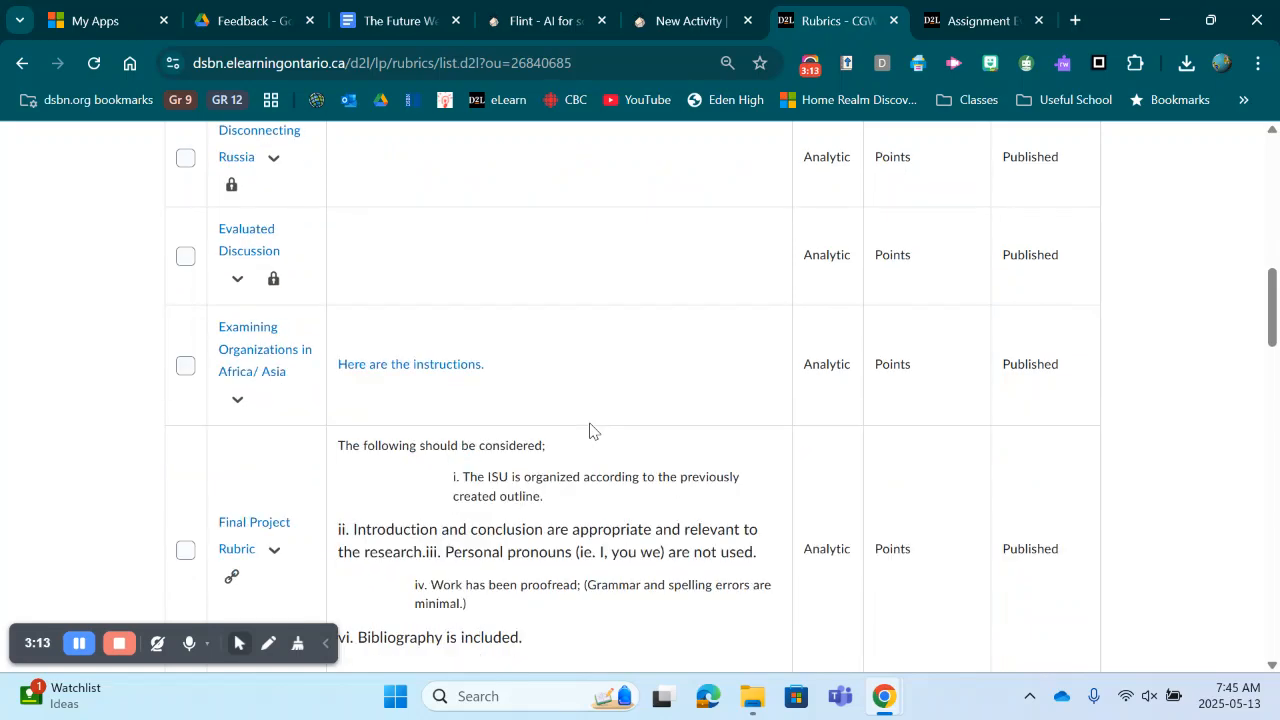
pyautogui.scroll(-2, 590, 430)
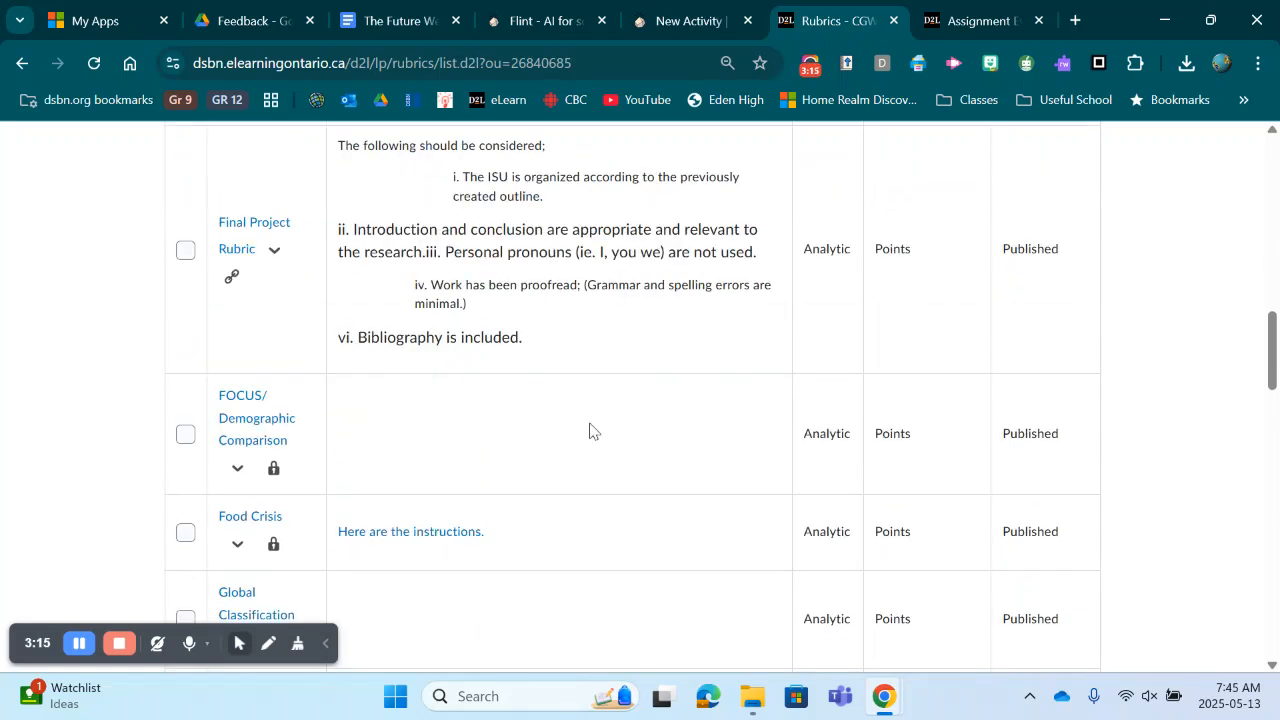
pyautogui.scroll(-1, 590, 431)
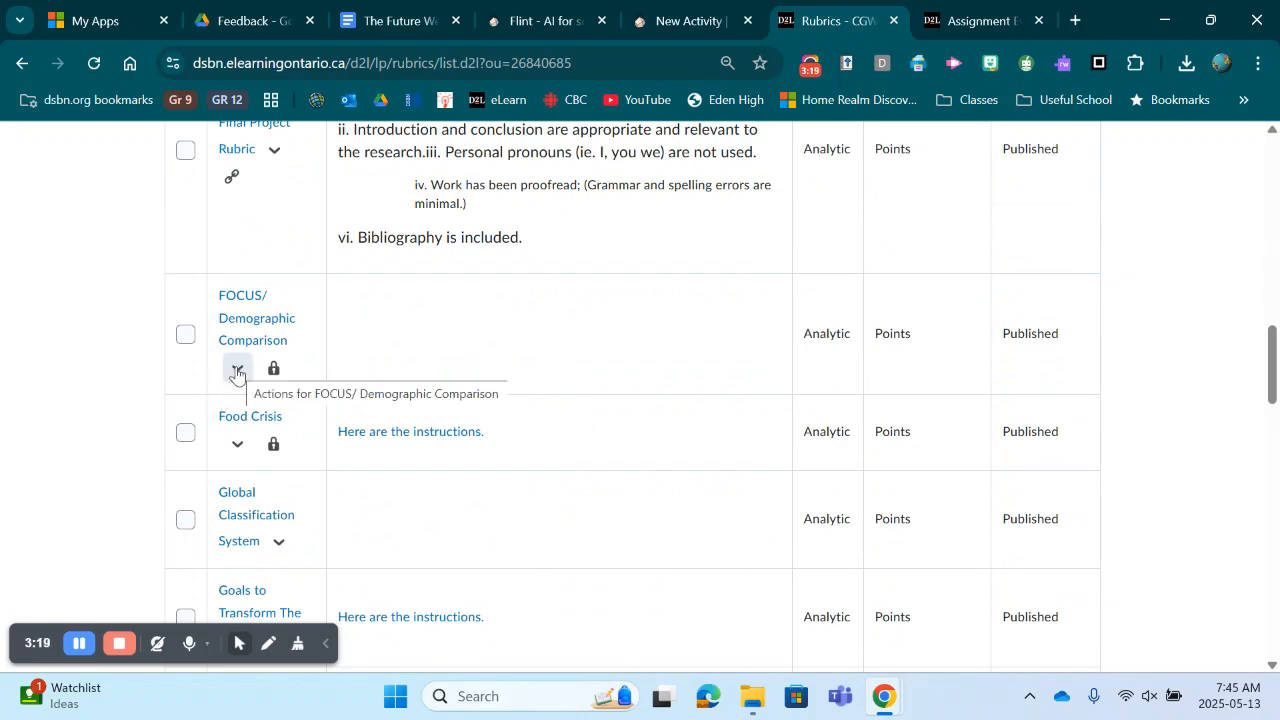
pyautogui.scroll(-2, 590, 386)
pyautogui.scroll(-8, 588, 386)
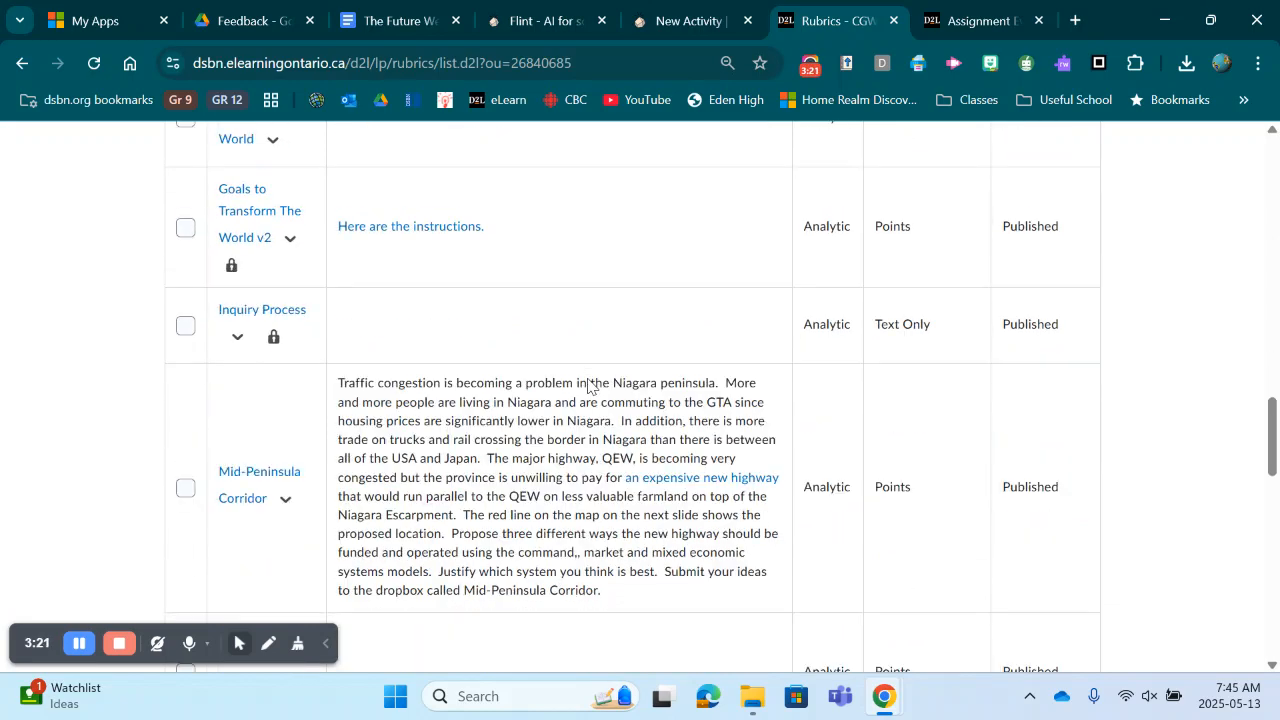
pyautogui.scroll(-8, 588, 386)
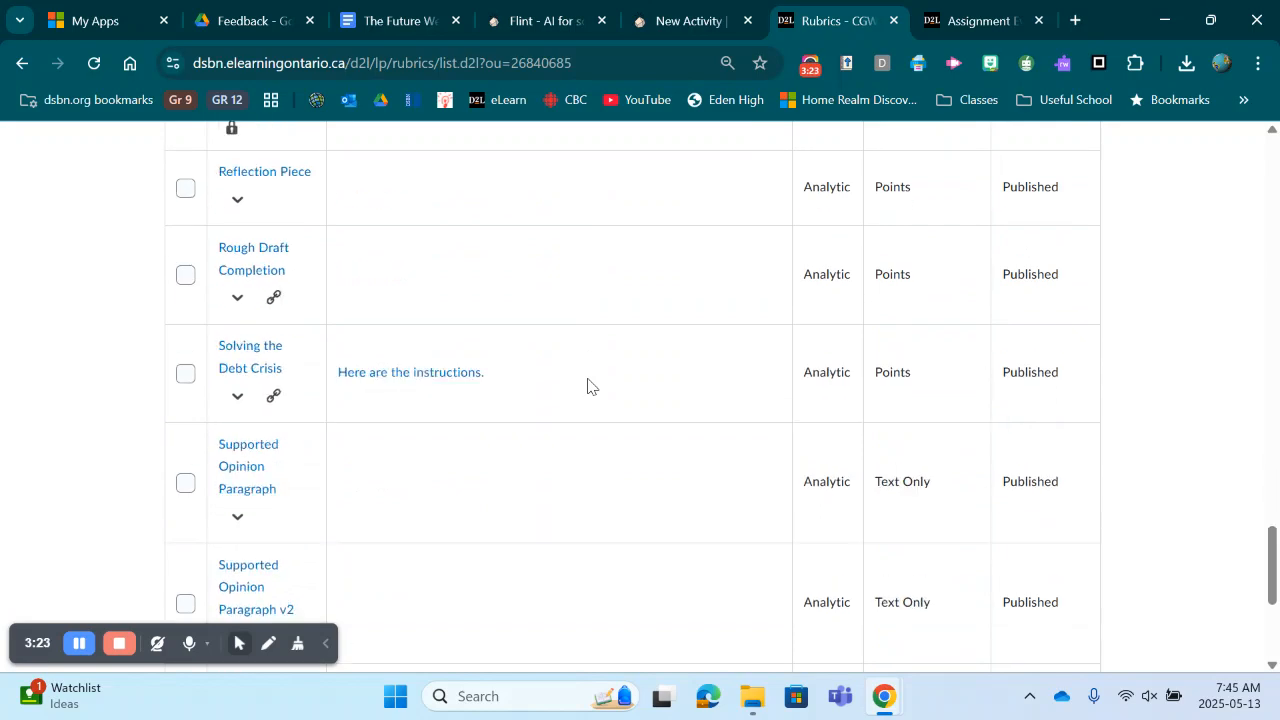
pyautogui.scroll(9, 588, 386)
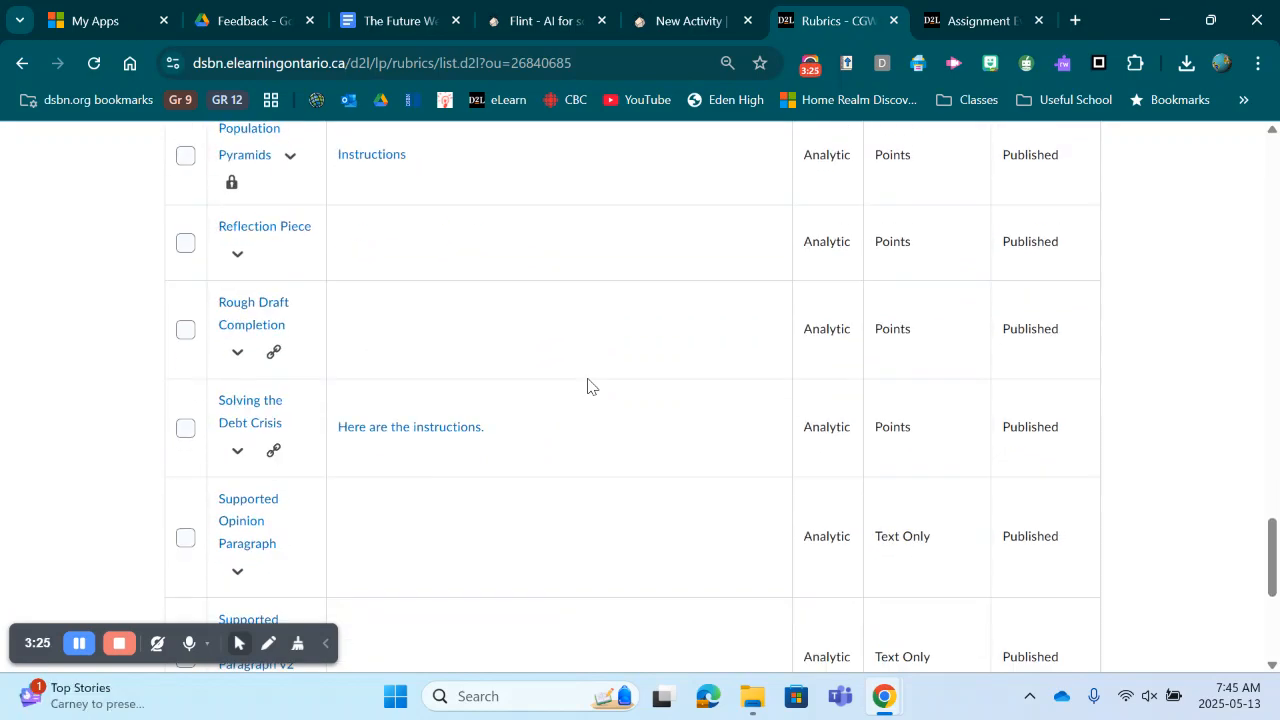
pyautogui.scroll(7, 588, 386)
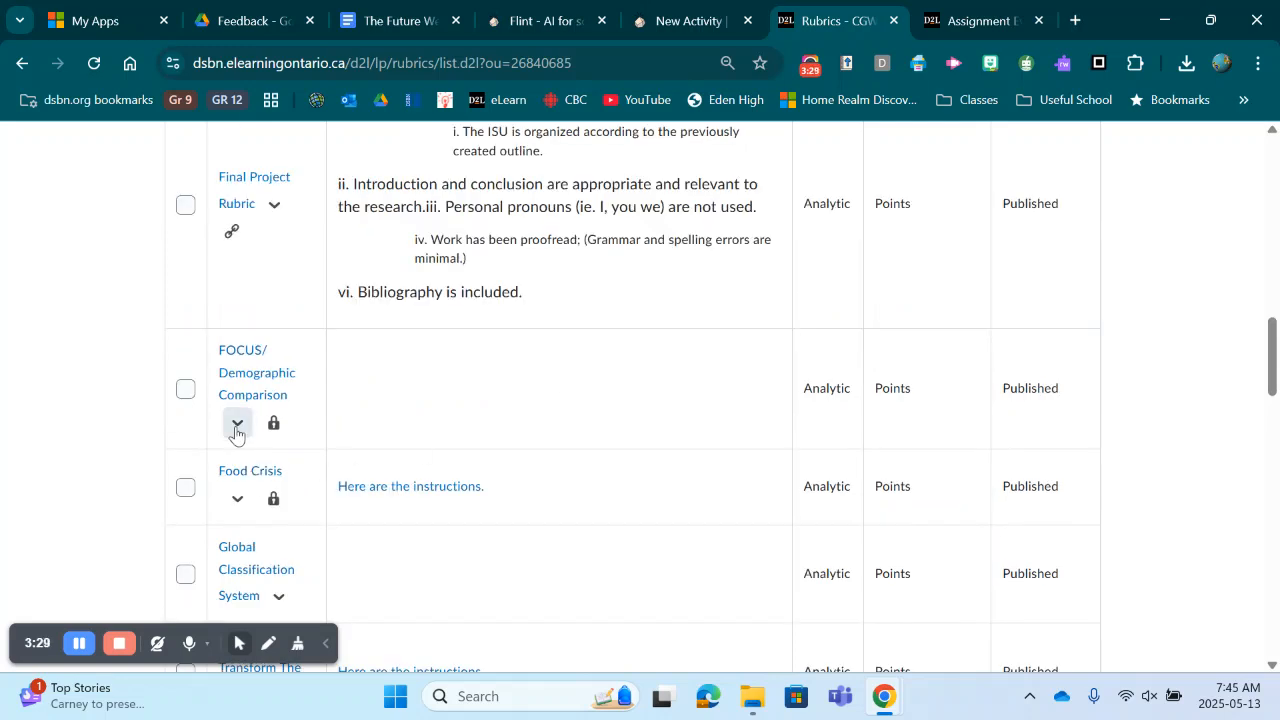
pyautogui.click(237, 422)
pyautogui.click(305, 213)
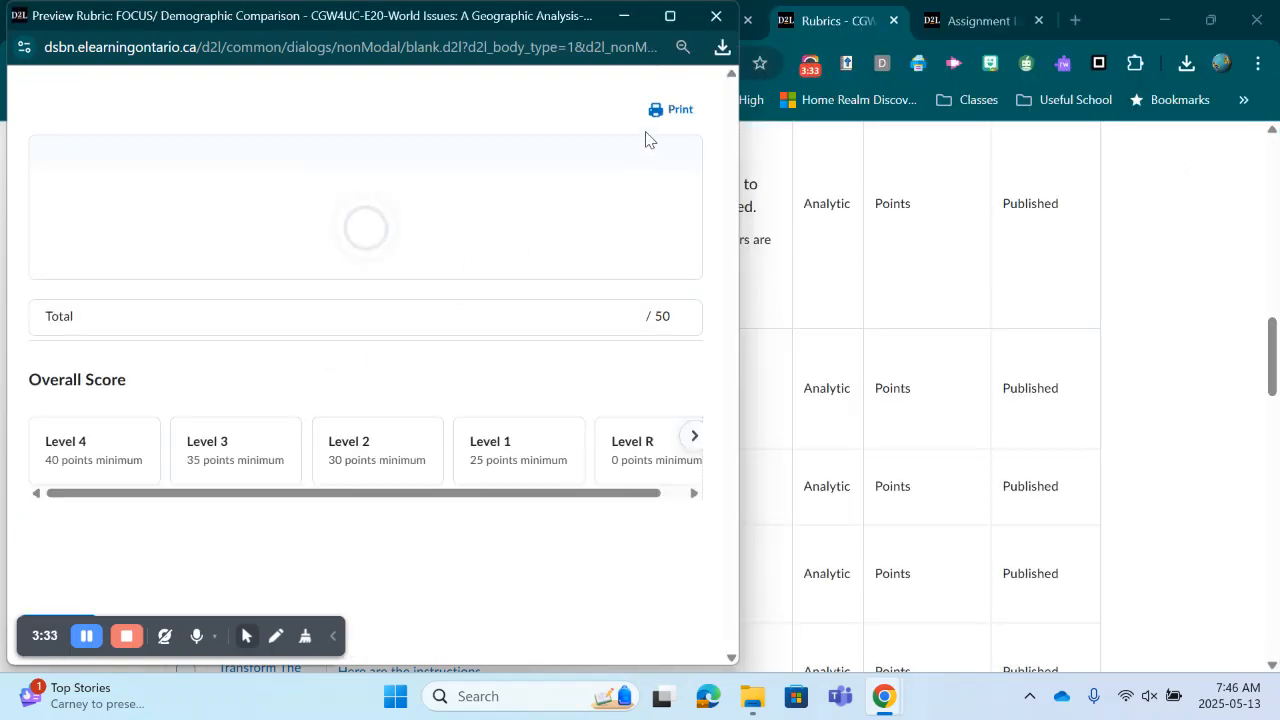
# Step: Print the rubric preview to PDF, save it in Downloads as Rubric, and close the preview window
pyautogui.click(663, 113)
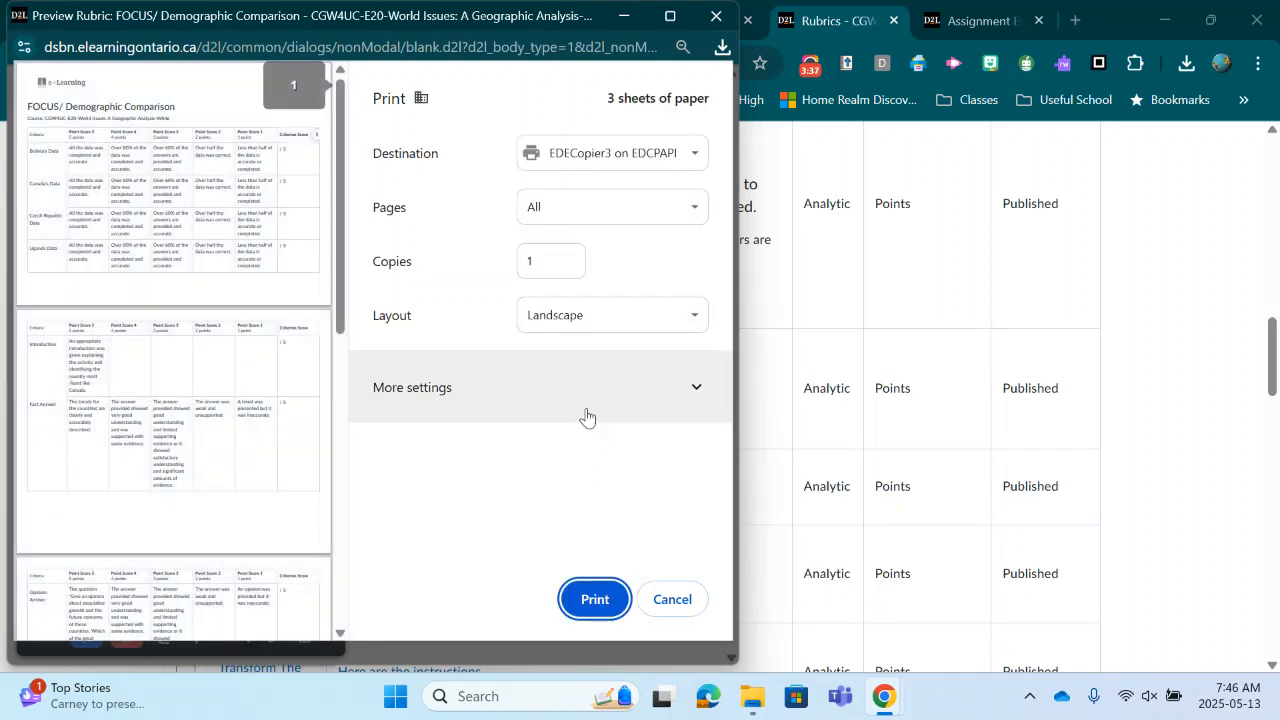
pyautogui.click(674, 153)
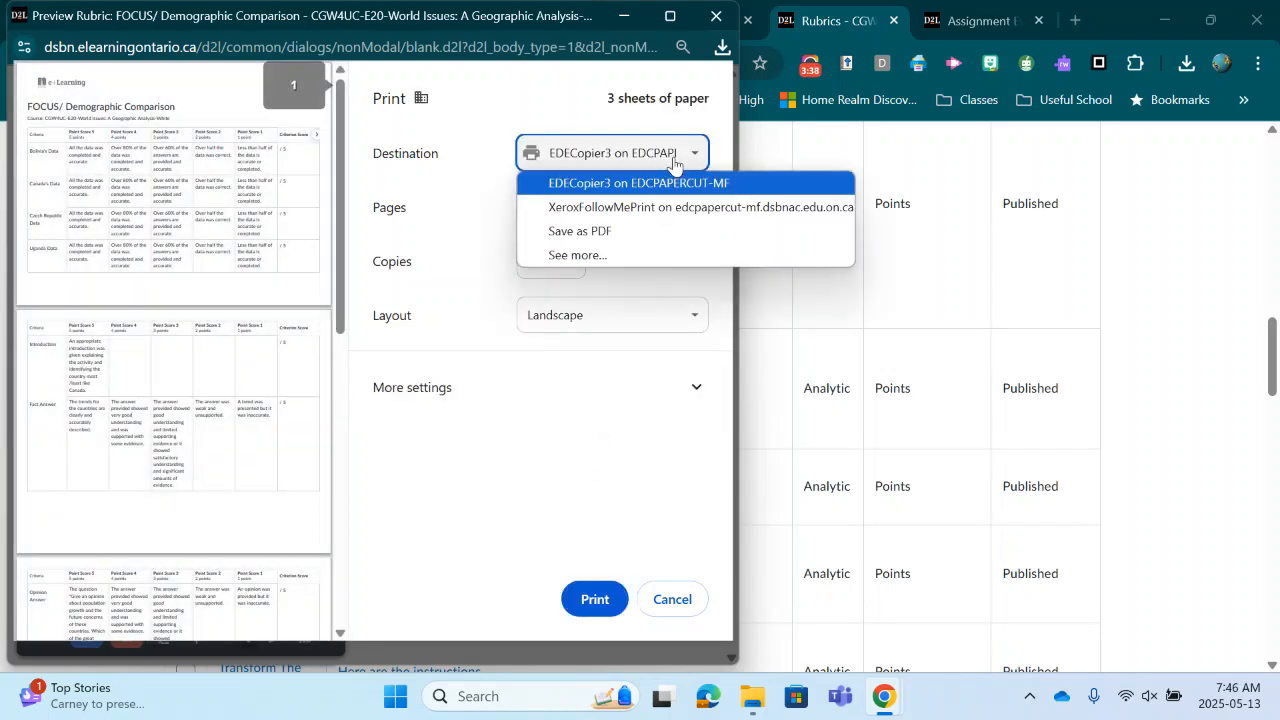
pyautogui.click(629, 232)
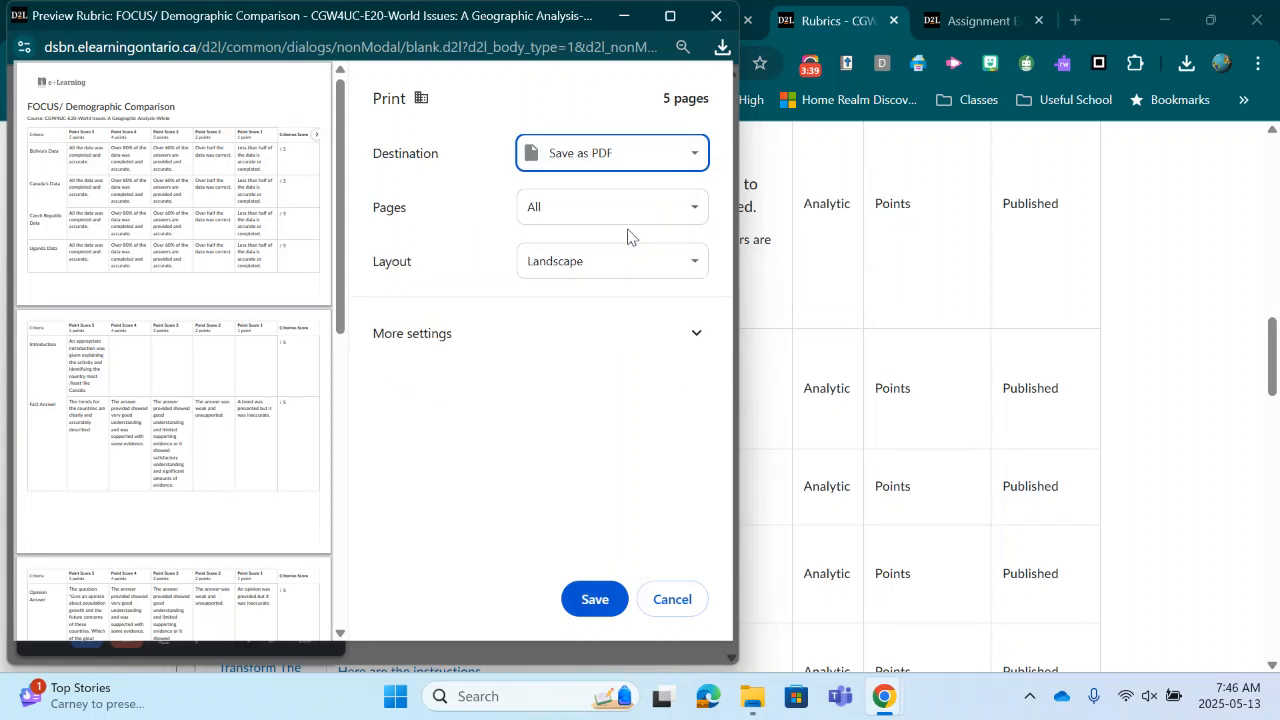
pyautogui.click(595, 600)
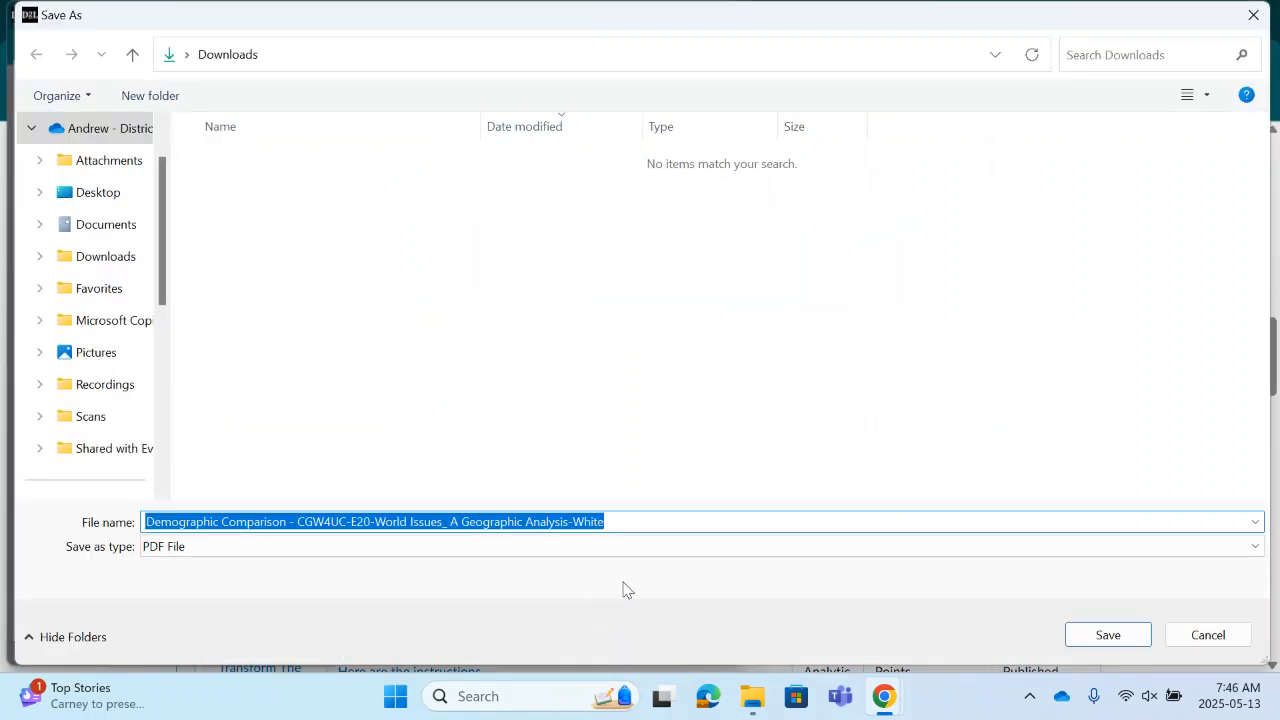
pyautogui.write('Rubric')
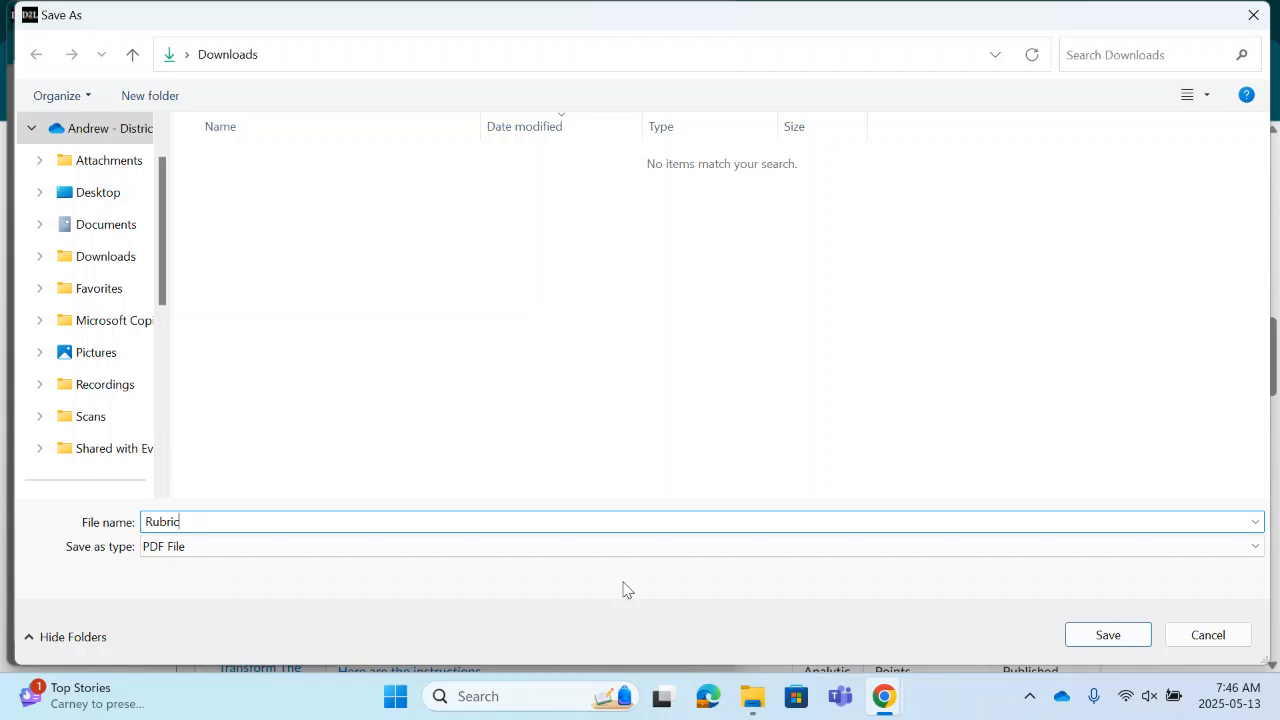
pyautogui.press('Return')
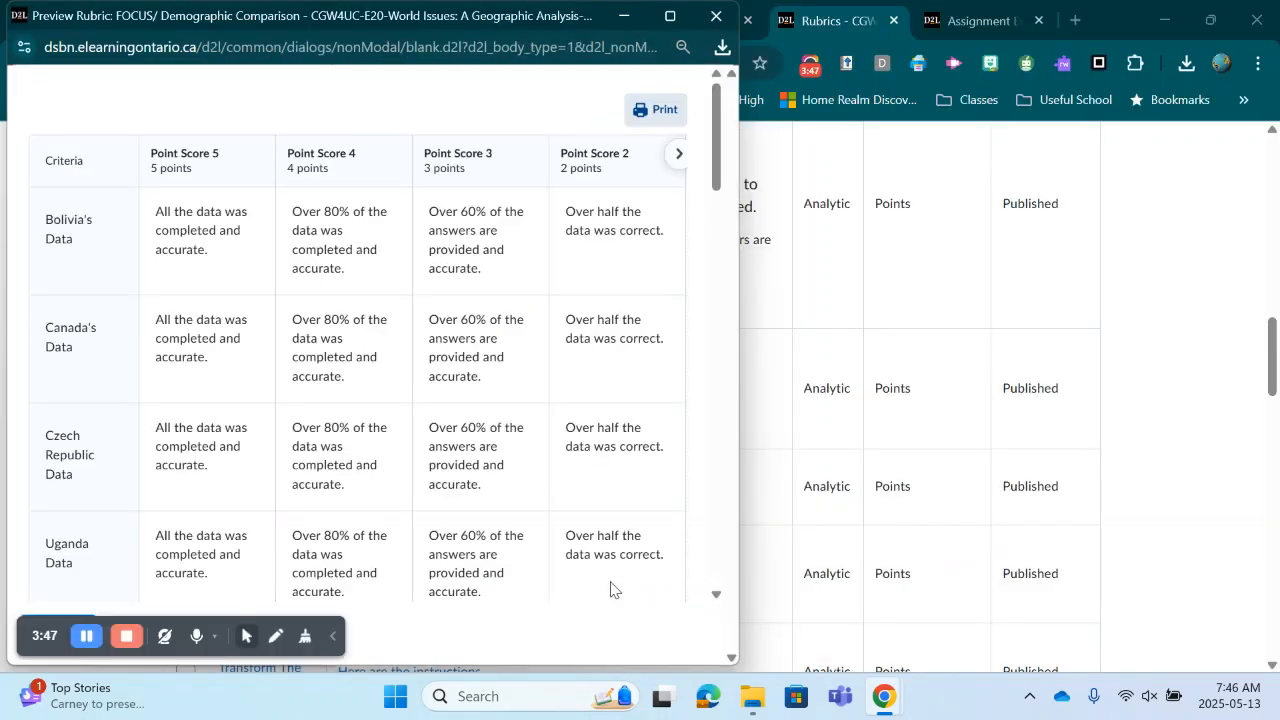
pyautogui.click(717, 17)
# Step: Return to the Flint activity builder and send the answer key message
pyautogui.click(674, 20)
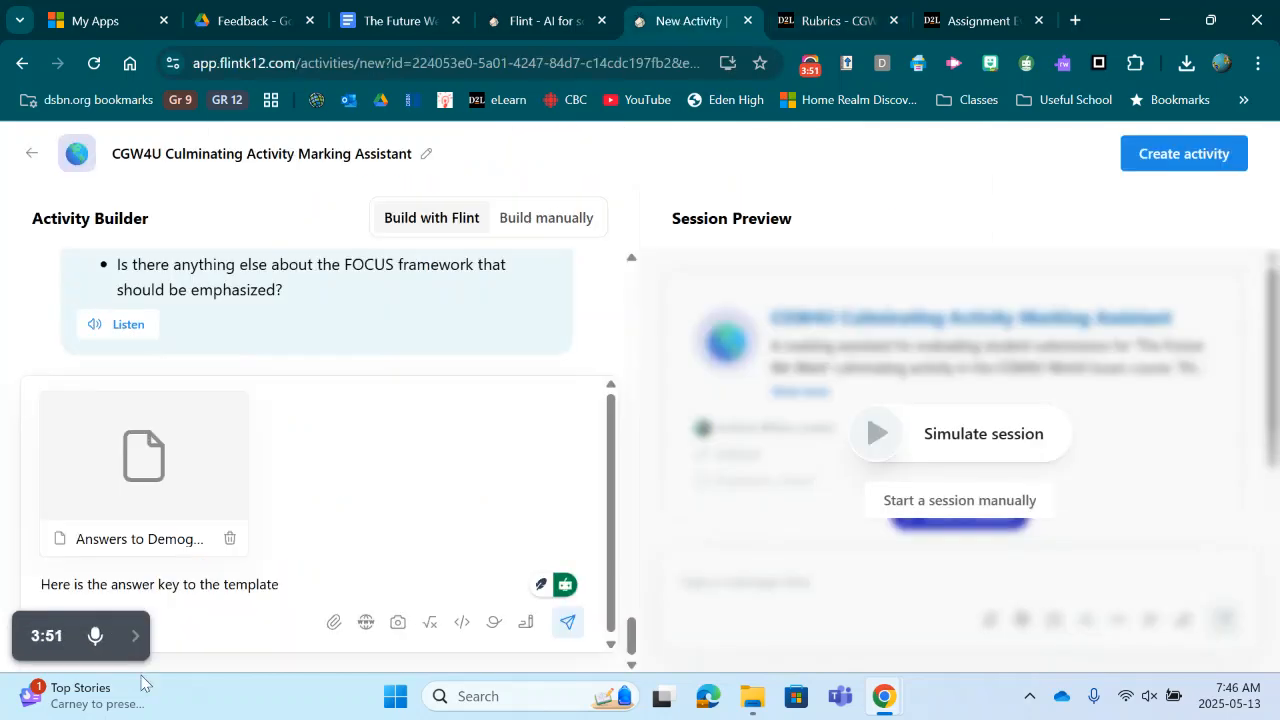
pyautogui.click(567, 621)
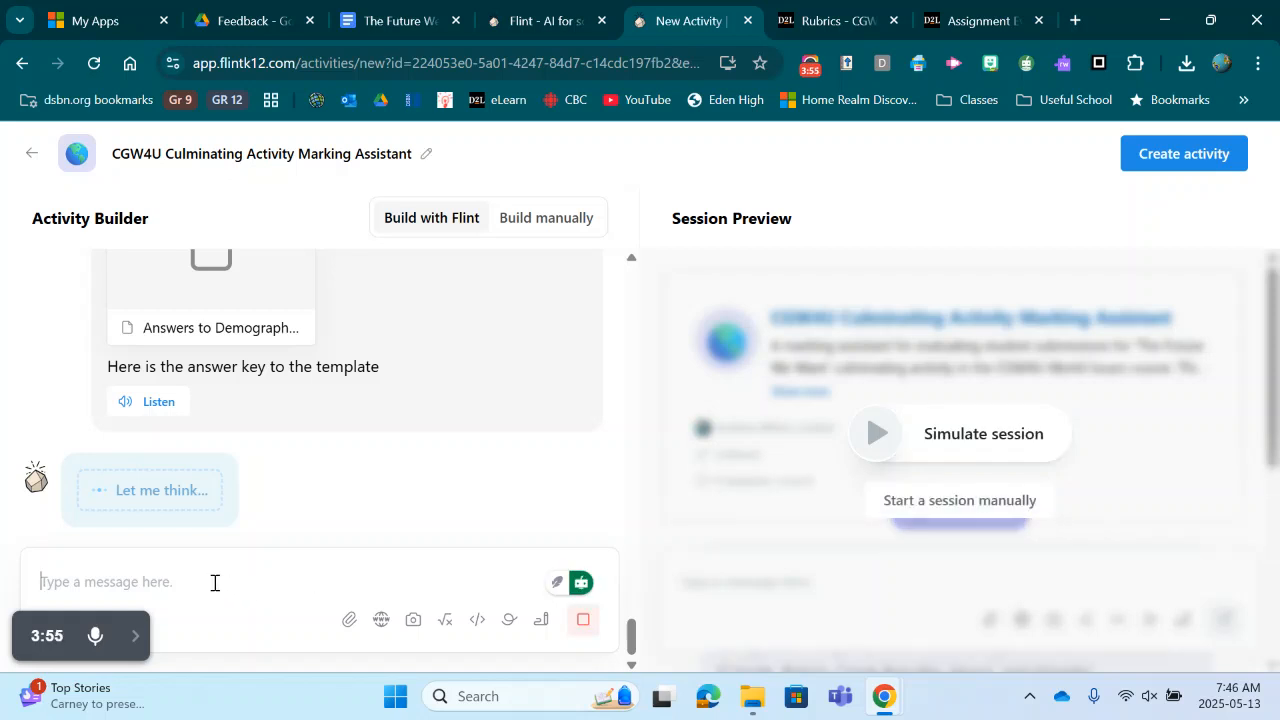
# Step: Send the message 'Here is the rubric.' with the Rubric PDF from Downloads attached
pyautogui.write('Here ')
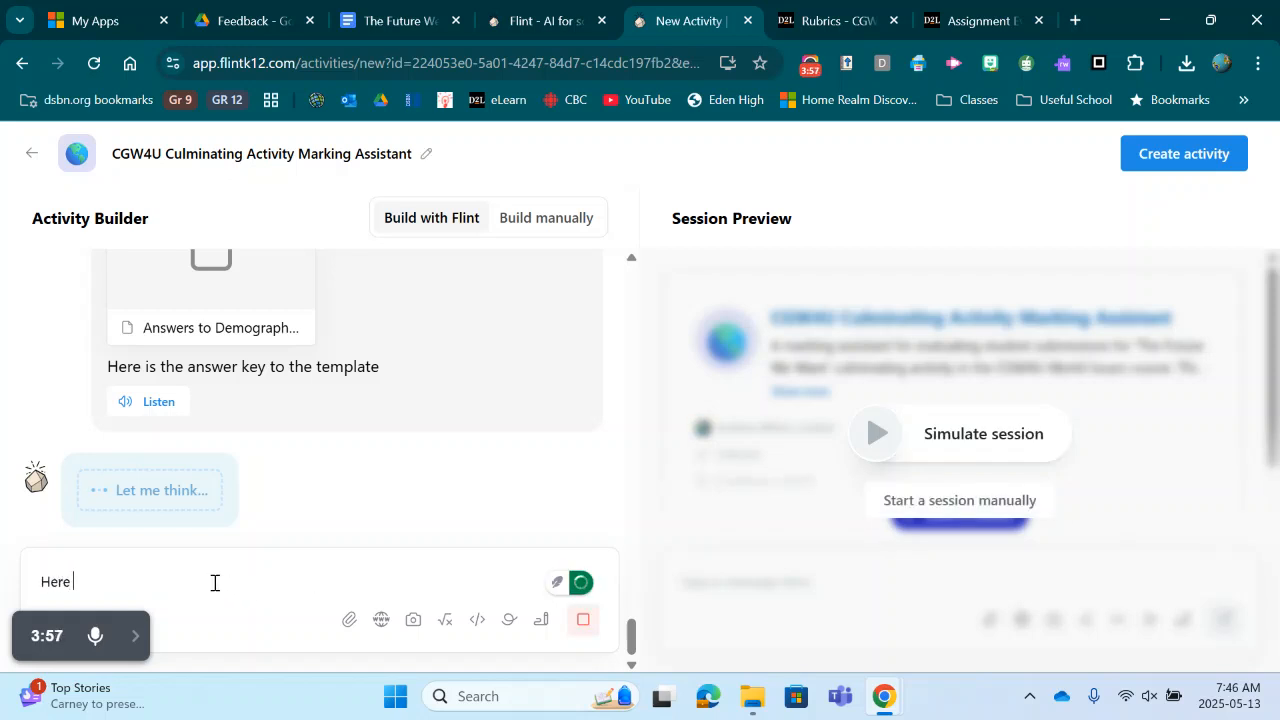
pyautogui.write('is the rubric.')
pyautogui.click(349, 619)
pyautogui.click(238, 186)
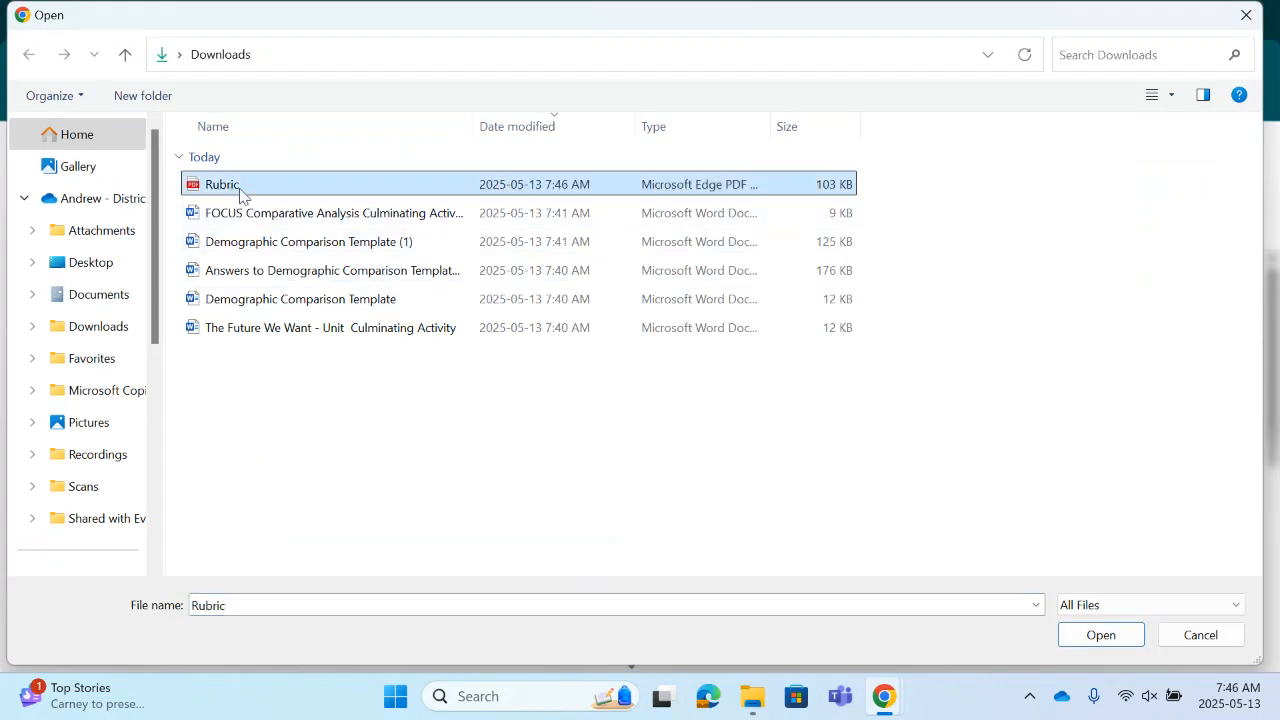
pyautogui.click(1092, 637)
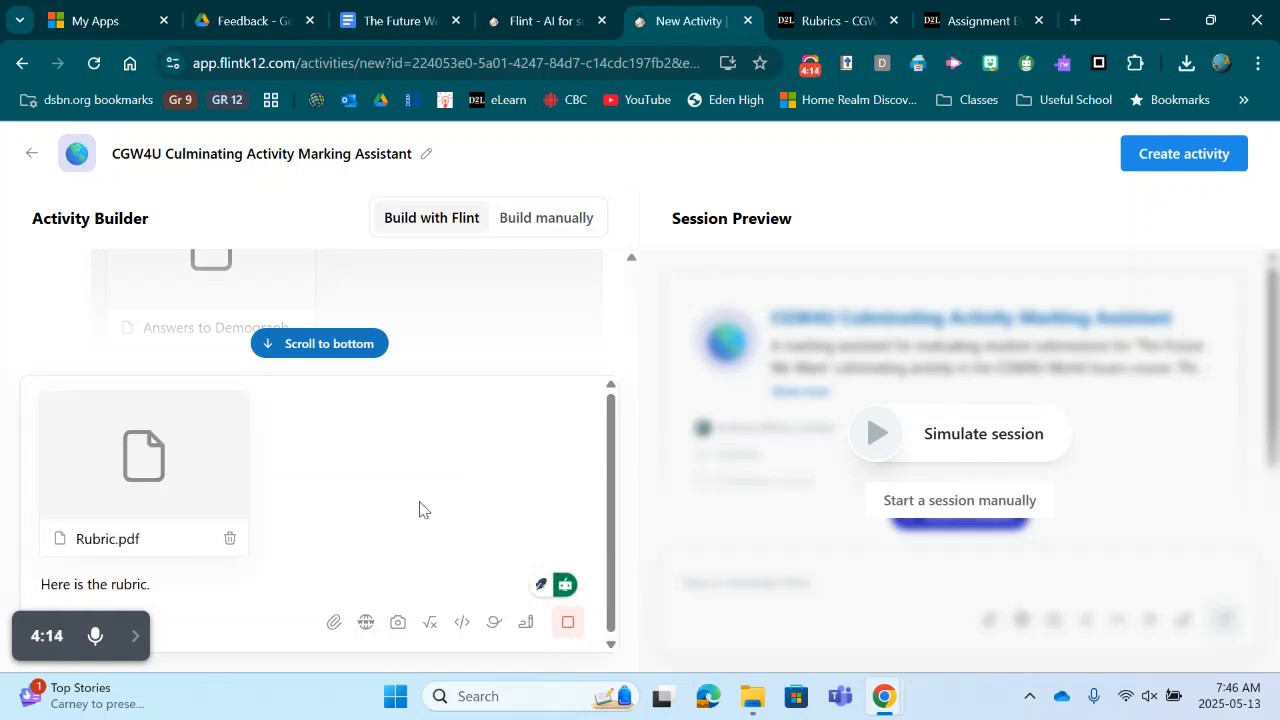
pyautogui.scroll(-5, 508, 309)
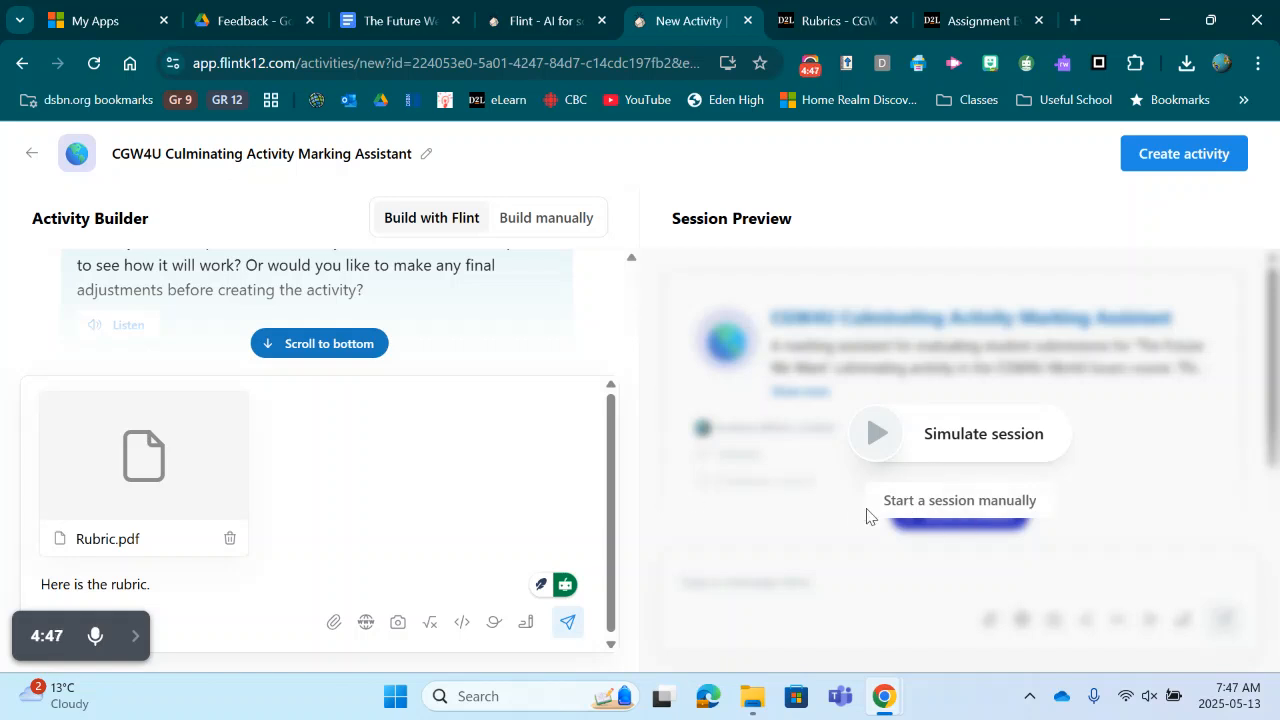
pyautogui.click(568, 622)
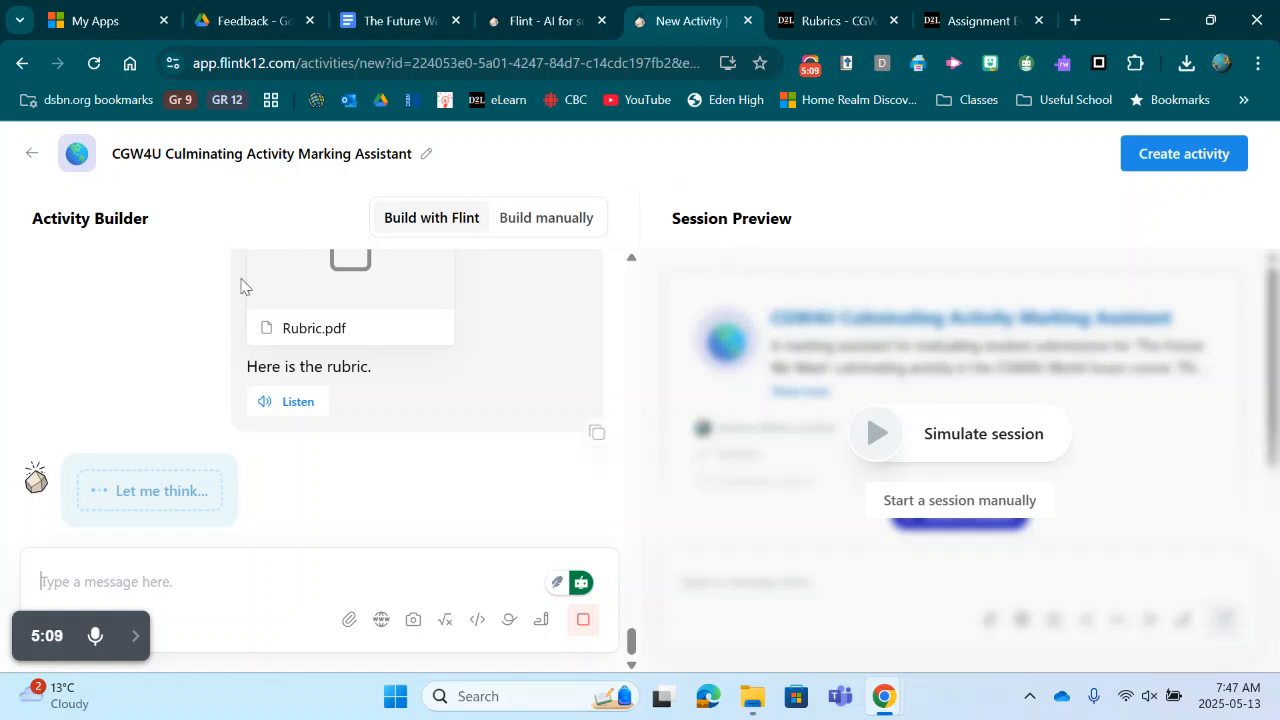
# Step: Rename the activity as 'Marking Assistant CGW4U'
pyautogui.click(426, 154)
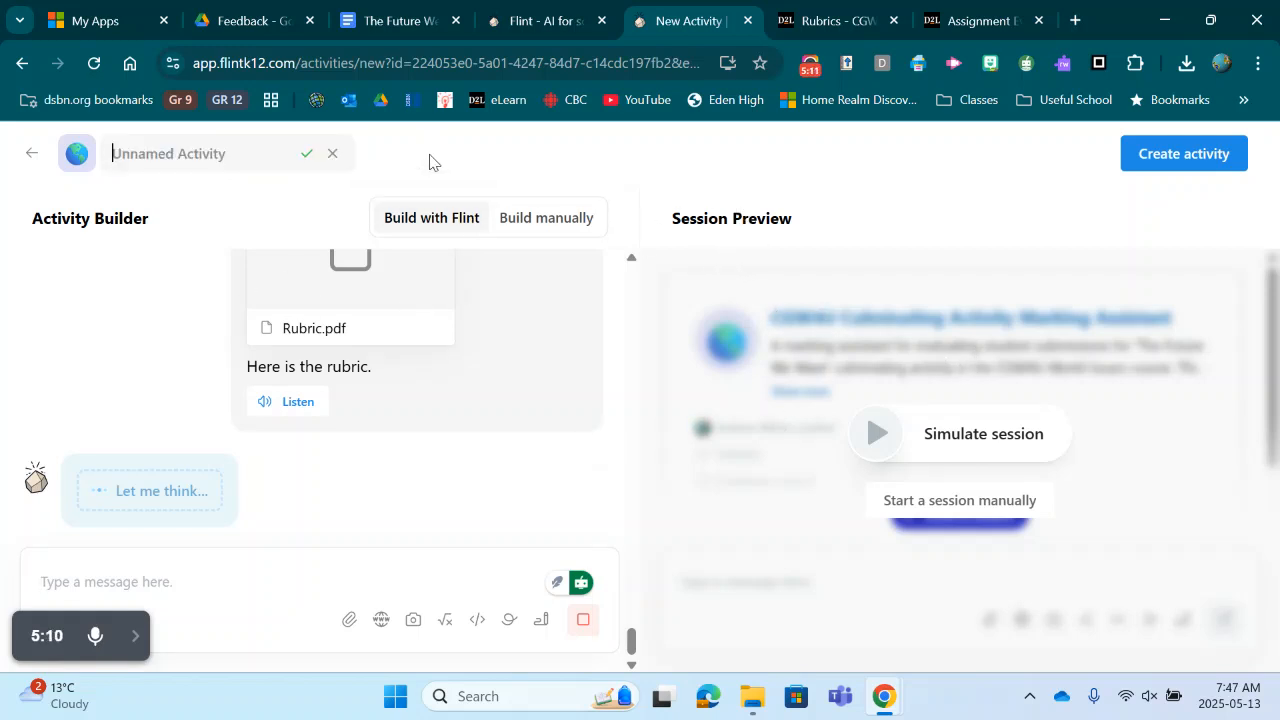
pyautogui.click(174, 164)
pyautogui.write('Marking Assi')
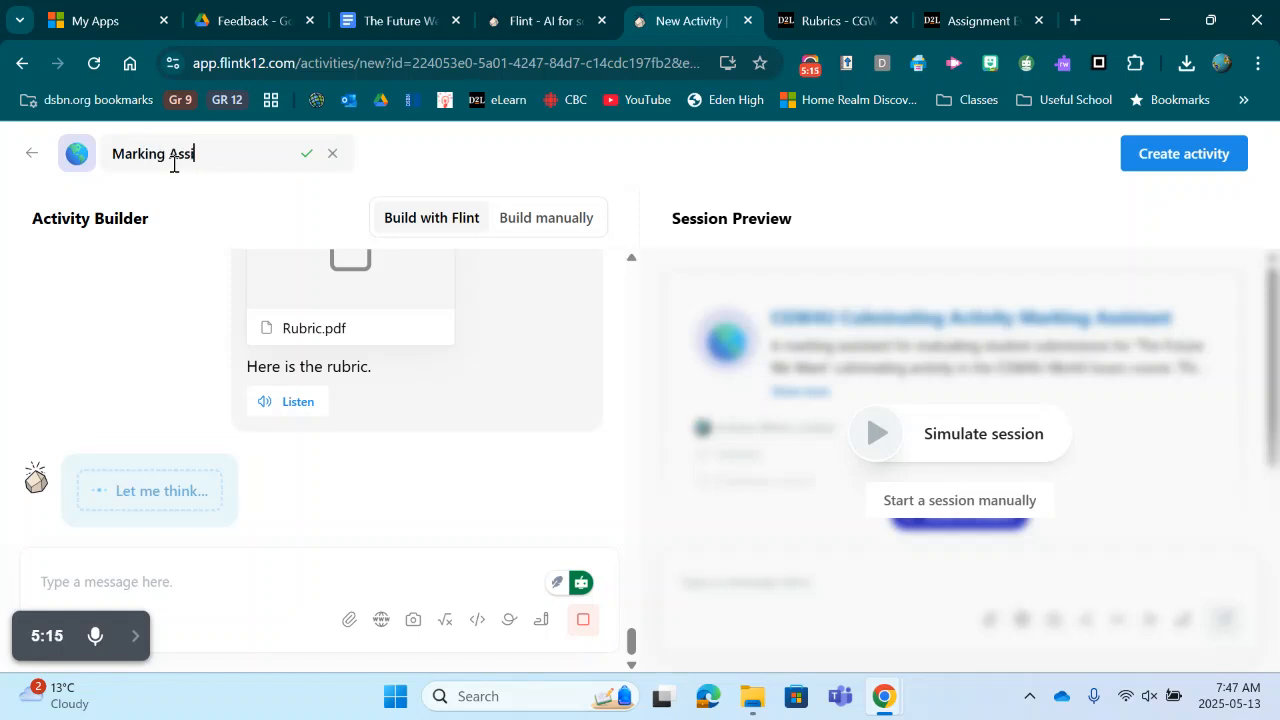
pyautogui.write('stant CGW4U')
pyautogui.press('Return')
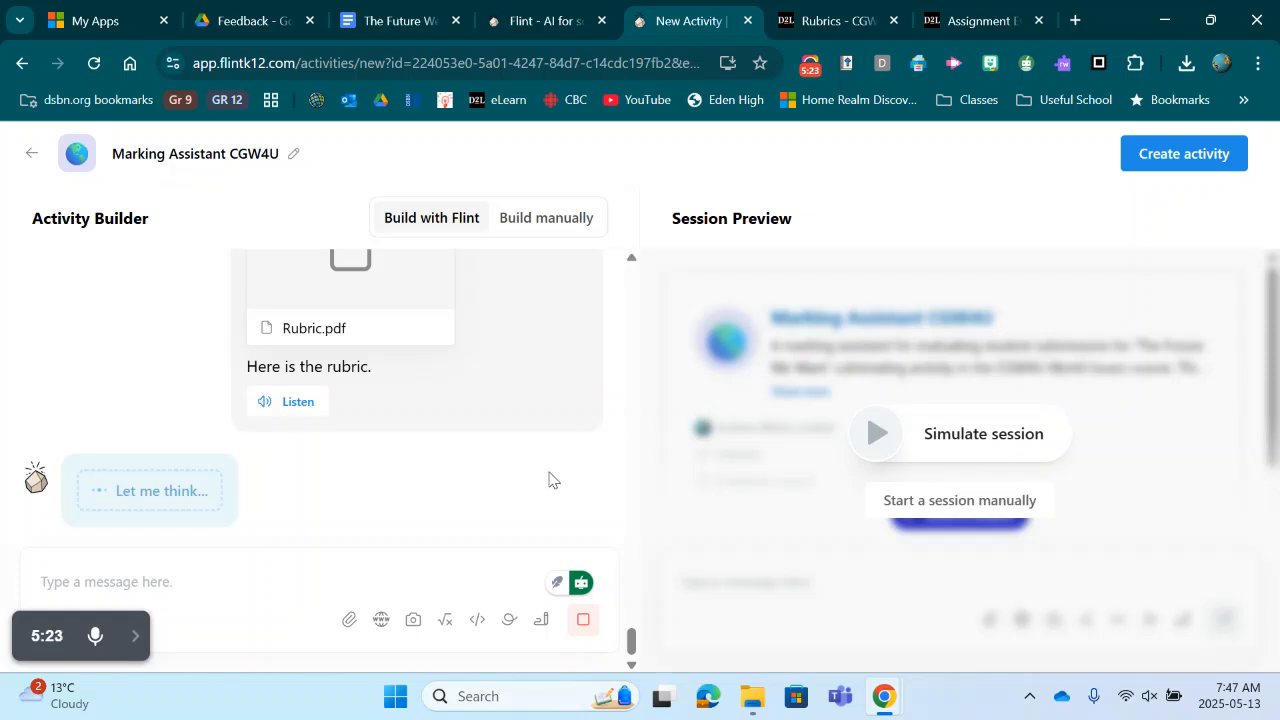
# Step: Send the builder an instruction to create a comparison chart of the student template's answers against the answer key
pyautogui.click(188, 582)
pyautogui.write('When ')
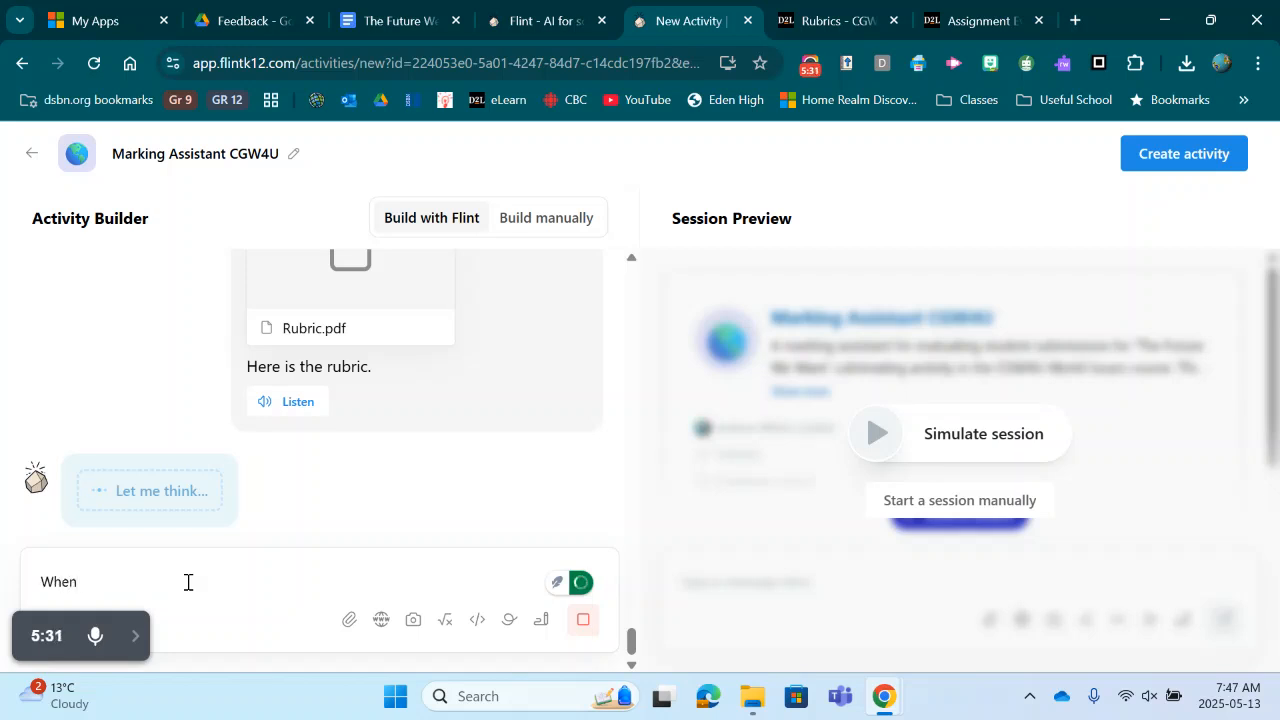
pyautogui.write('evaluating the student ')
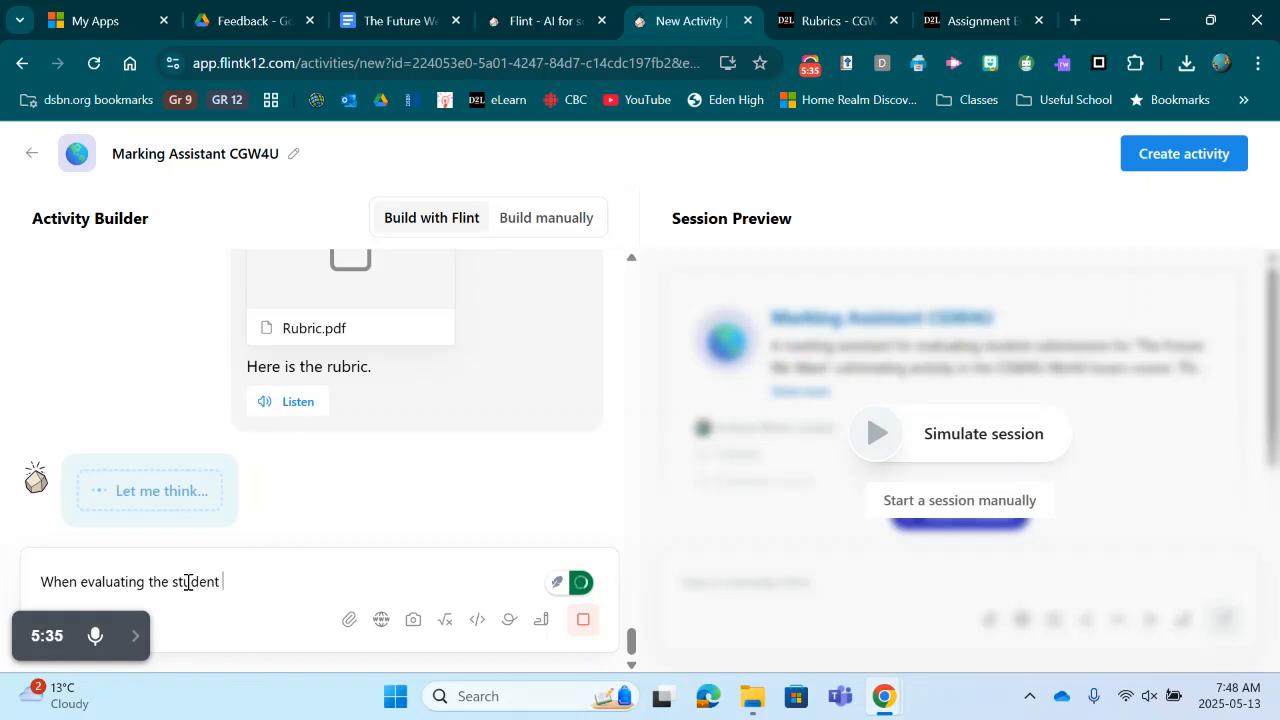
pyautogui.write('template, create a compariso')
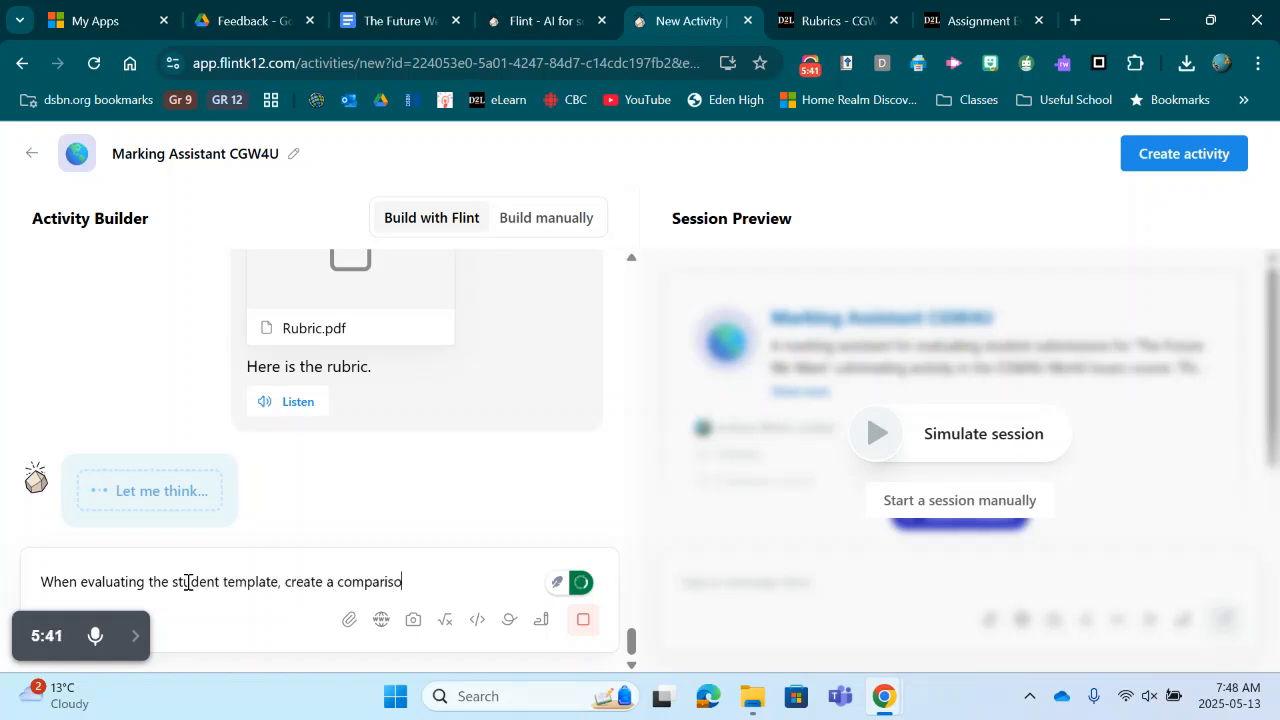
pyautogui.write('n chart of what the s')
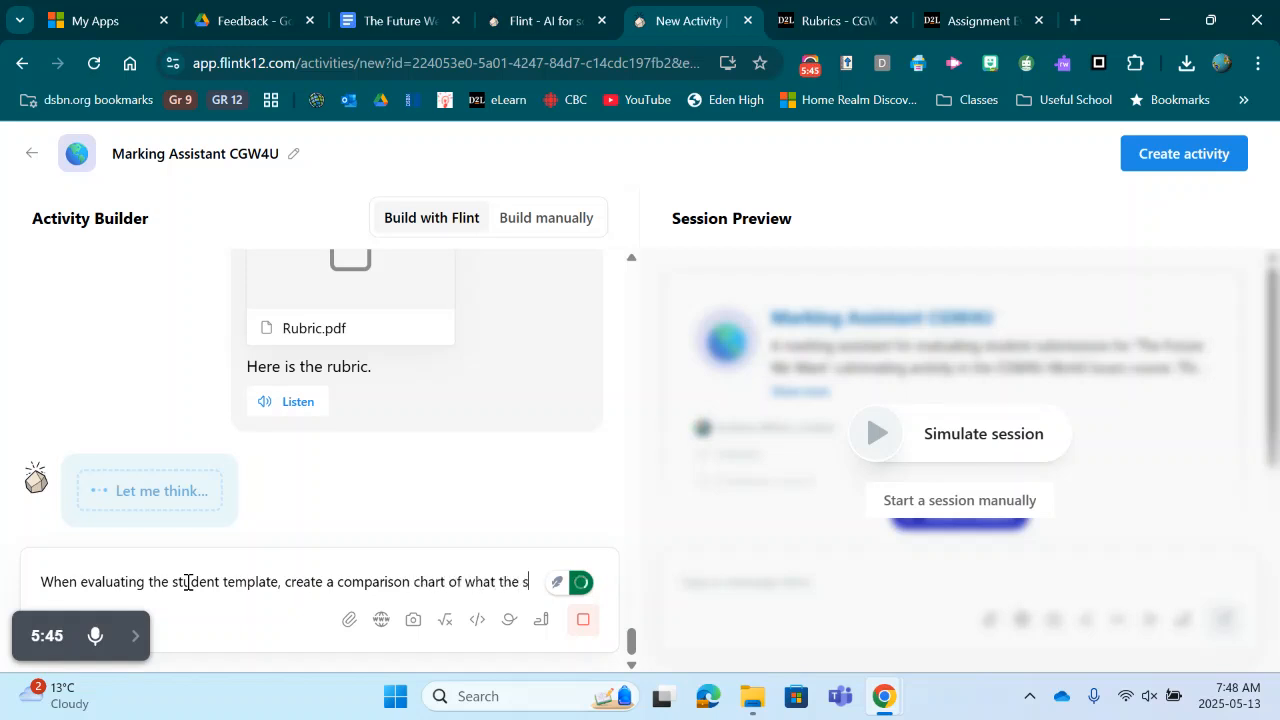
pyautogui.write('tudent has answered to')
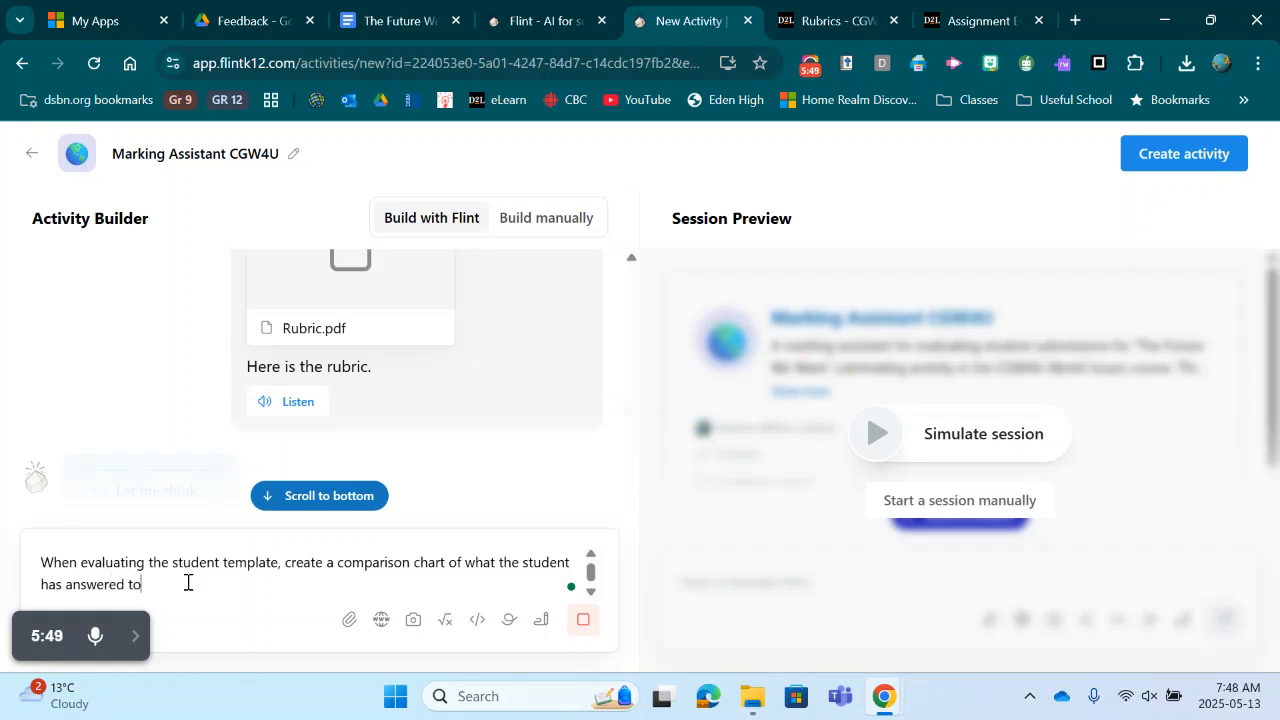
pyautogui.write(' the answer key.')
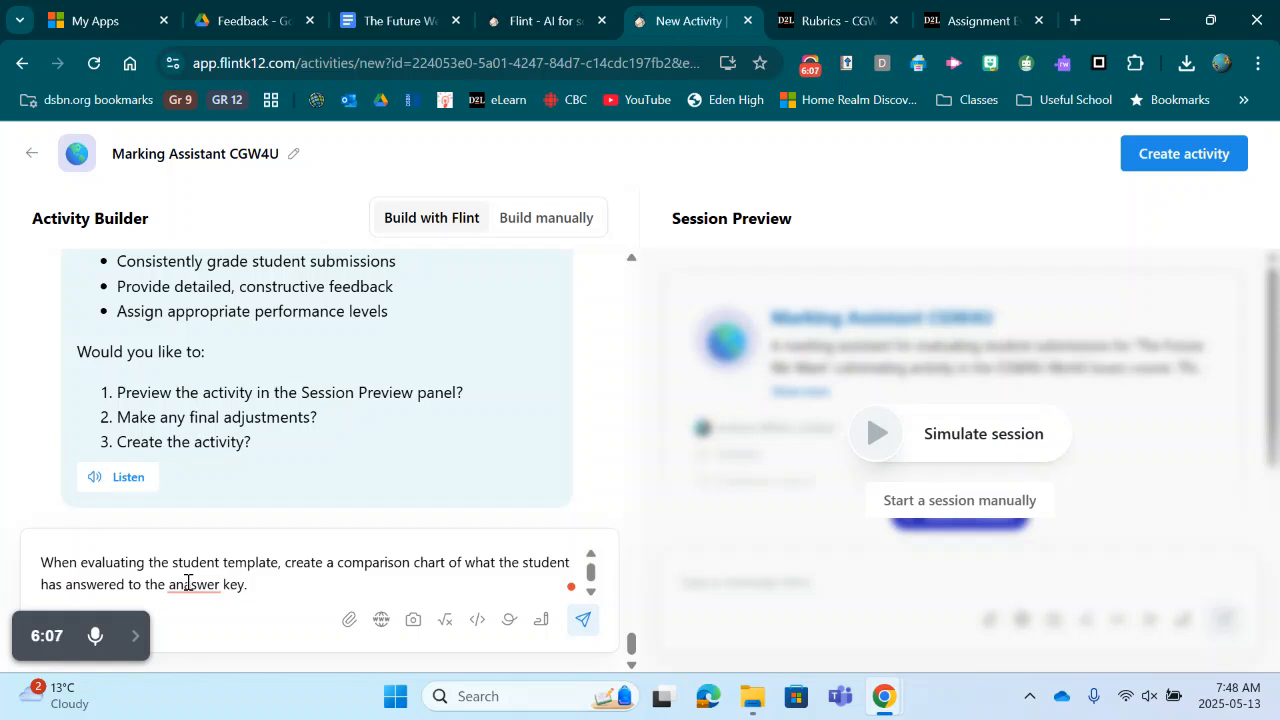
pyautogui.press('Return')
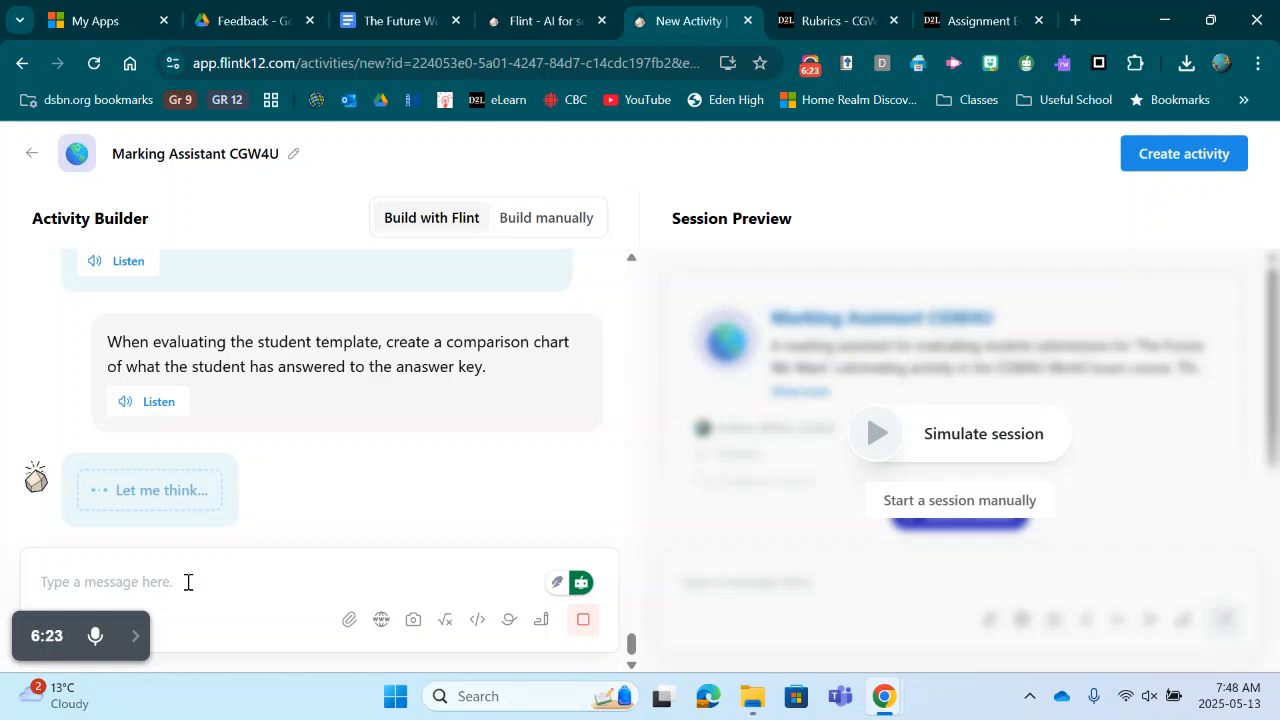
# Step: Send the instruction: 'At the end of the evaluation, provide a four sentence response to the student that highlights what they have done well and what they need to improve.'
pyautogui.write('At the end')
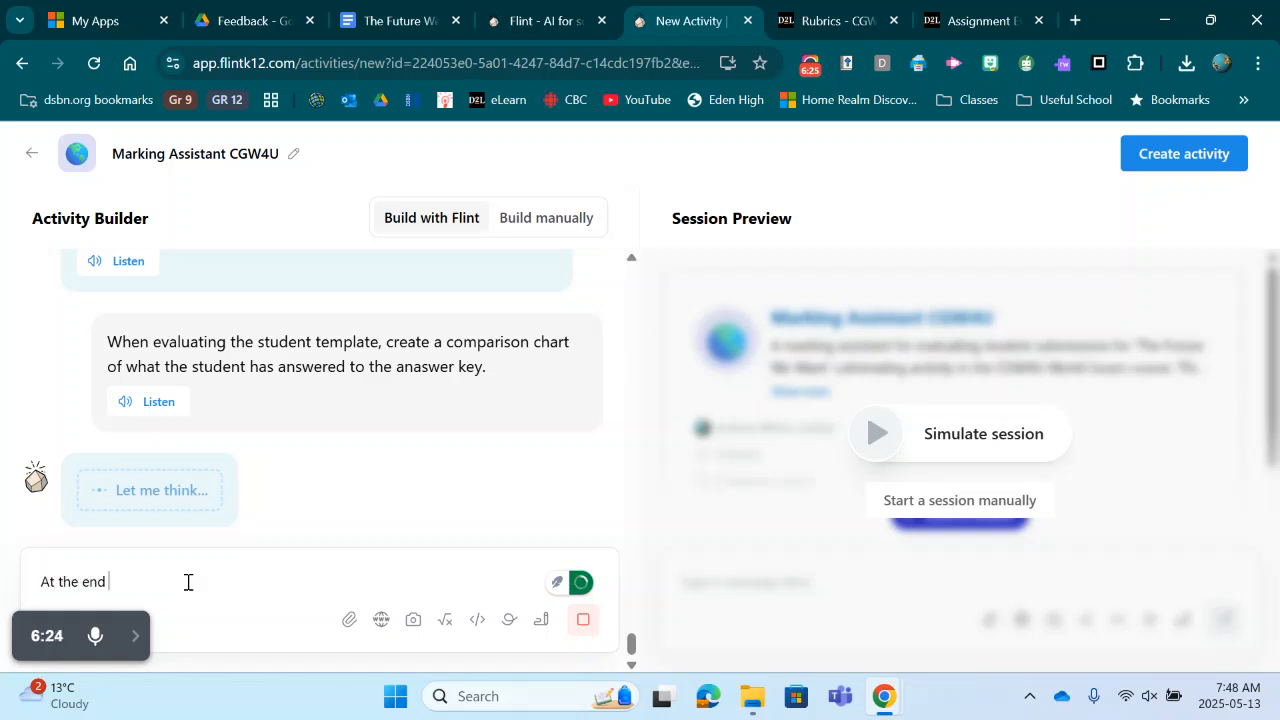
pyautogui.write(' of the')
pyautogui.write('evaluation')
pyautogui.press('BackSpace')
pyautogui.write(', provide a four')
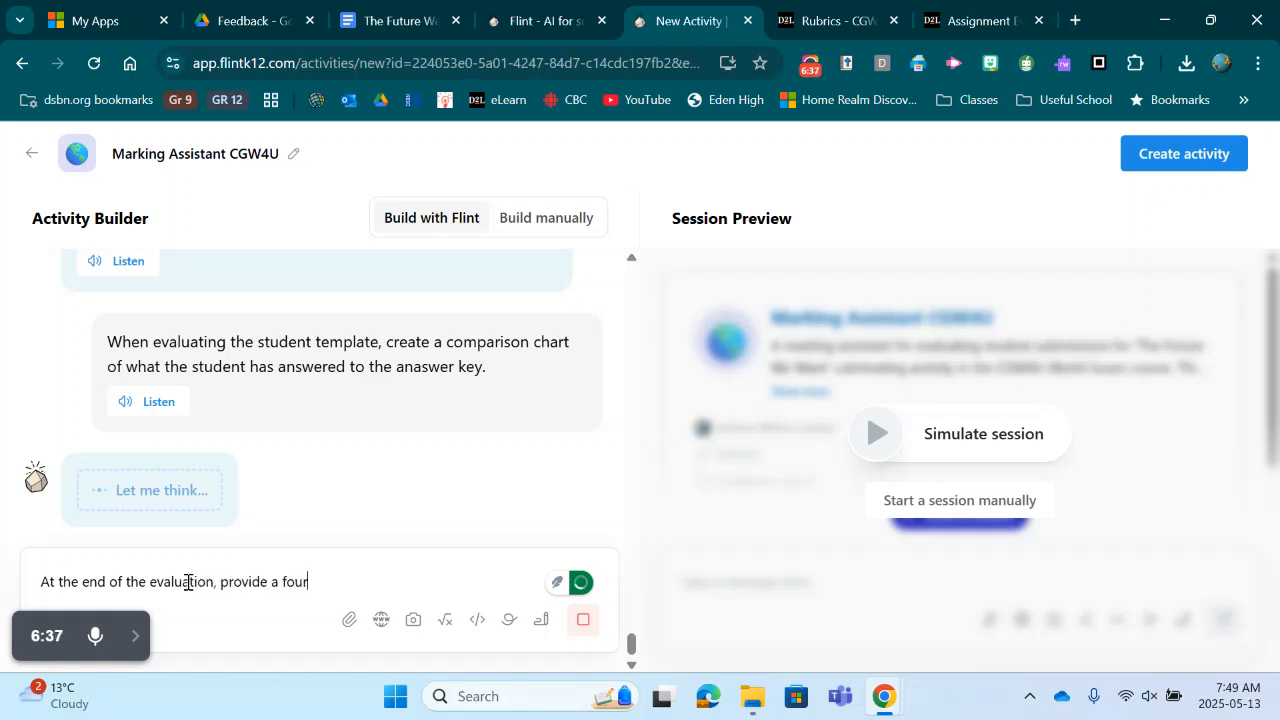
pyautogui.write(' sentence')
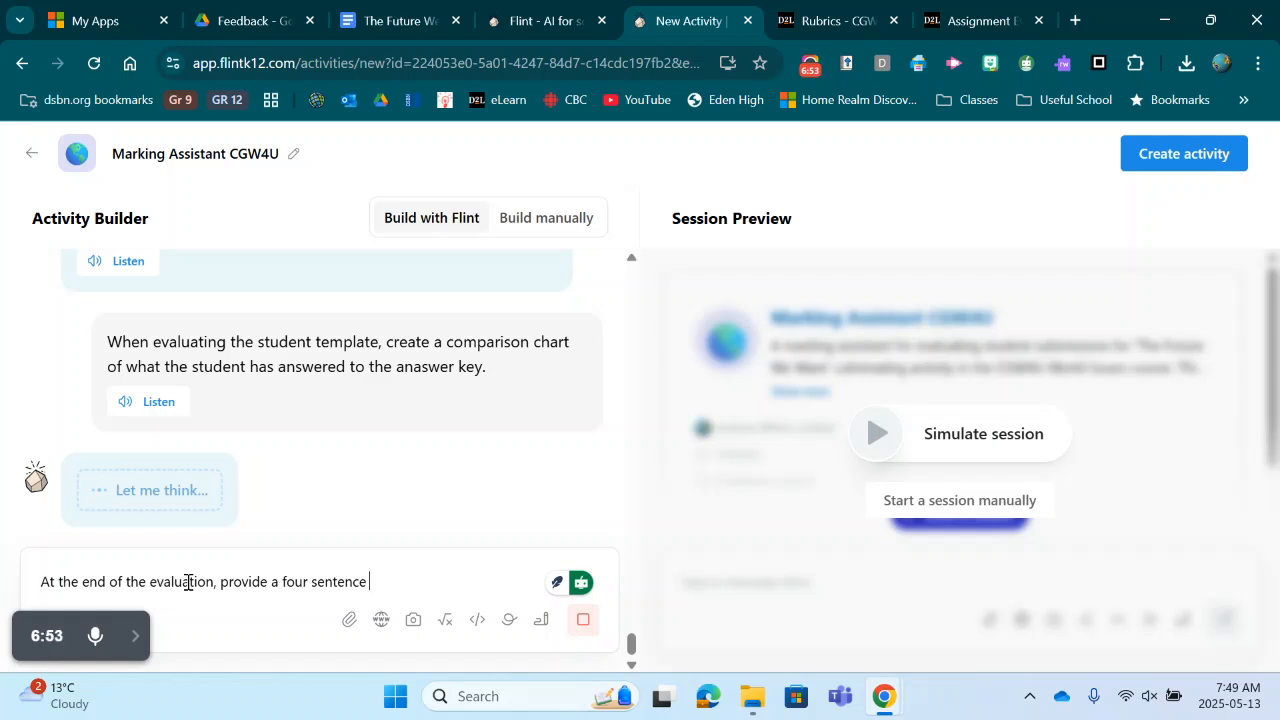
pyautogui.write('response to the stu')
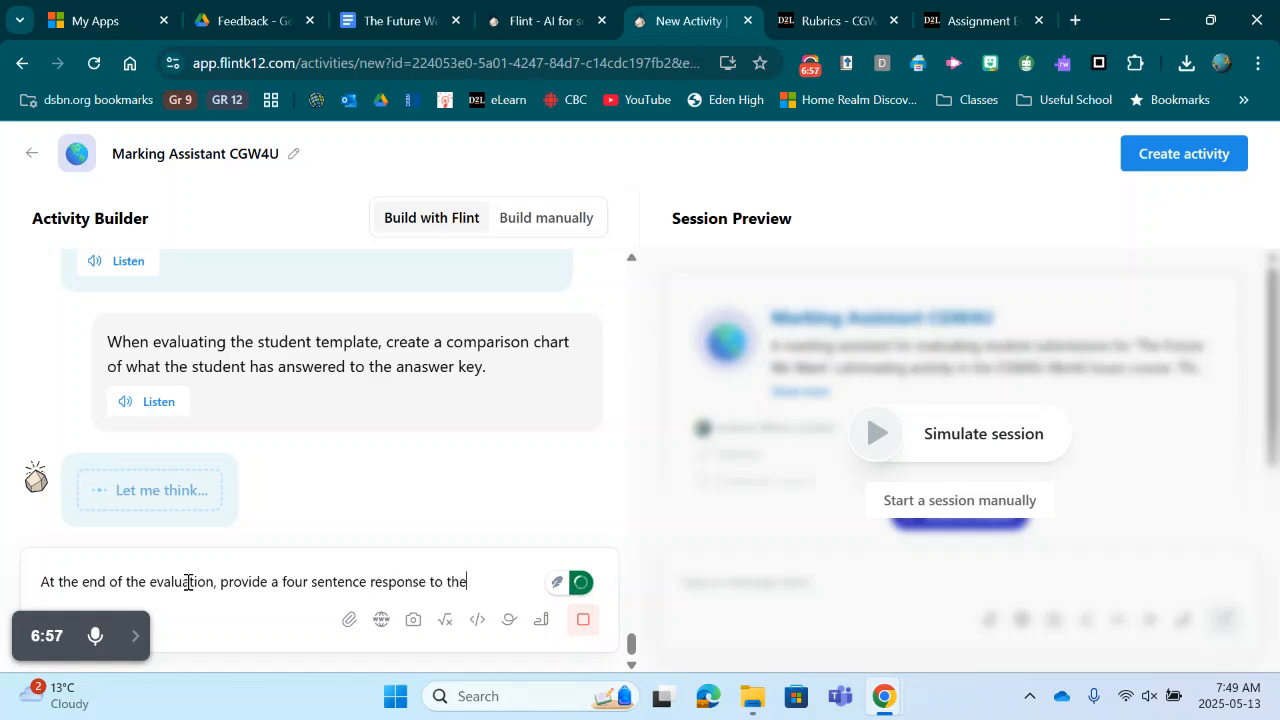
pyautogui.press('BackSpace')
pyautogui.write('tudent that highligh')
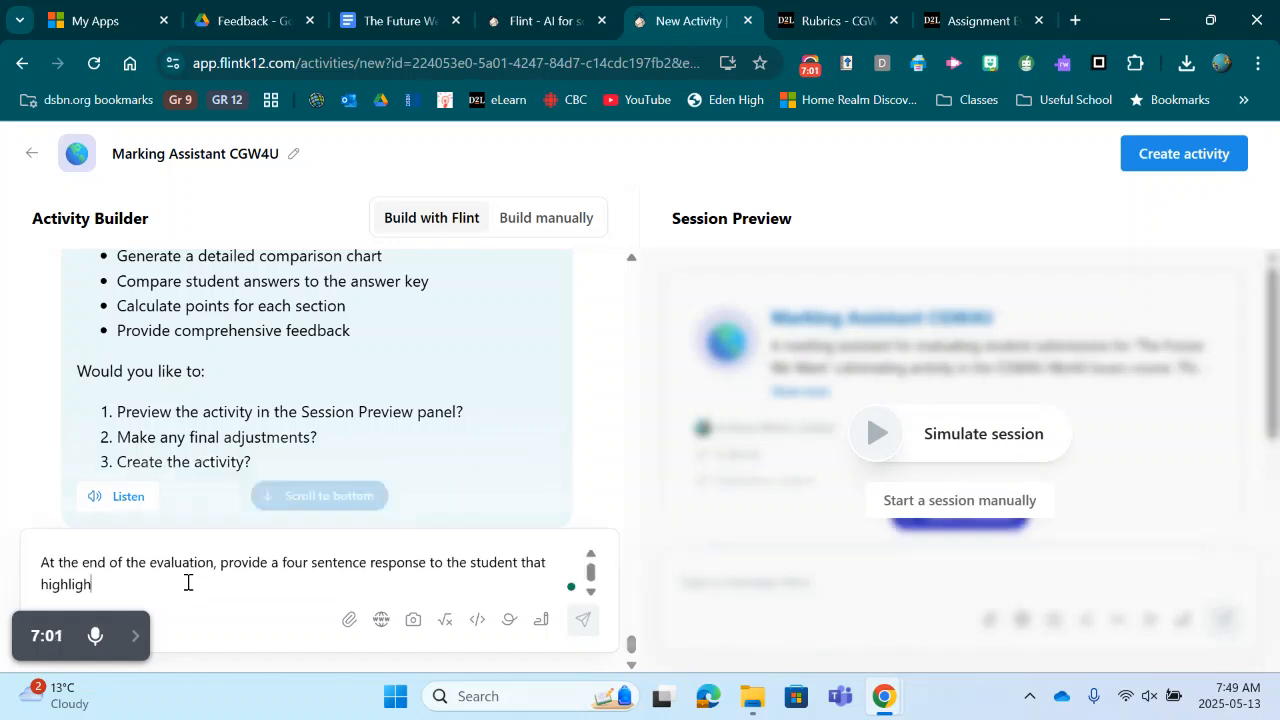
pyautogui.write('ts what th')
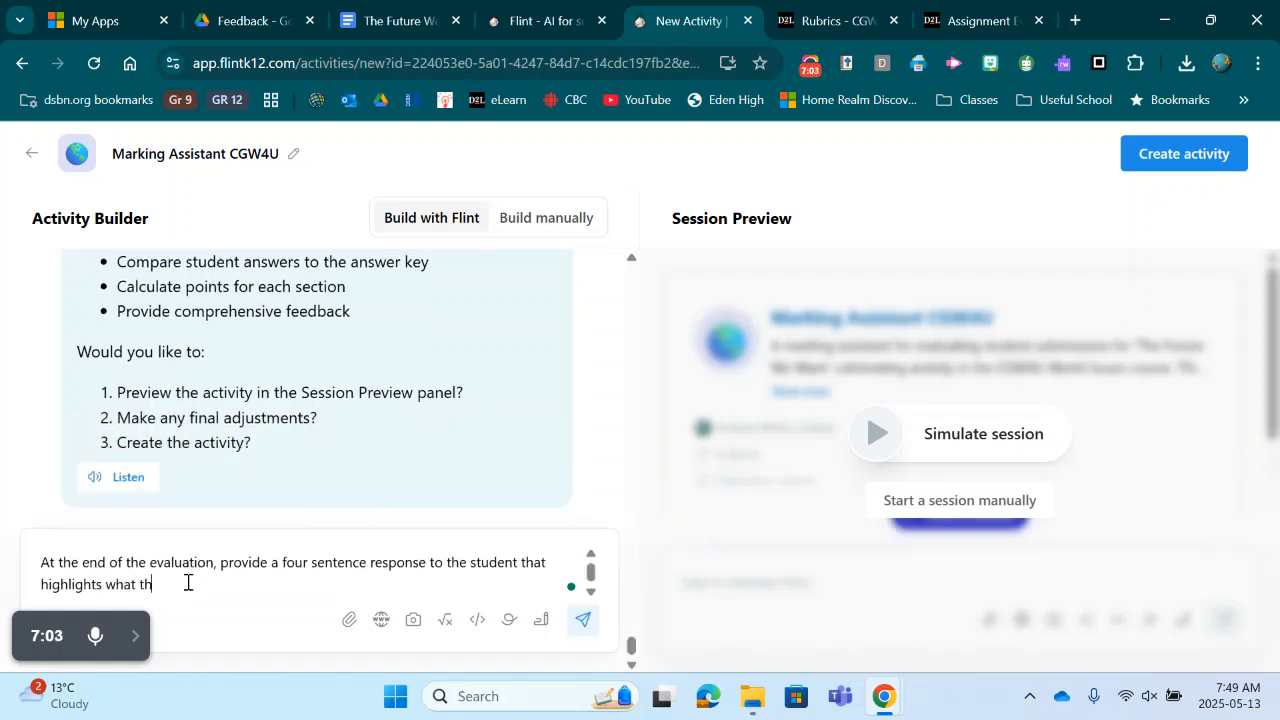
pyautogui.write('ey have done whell ')
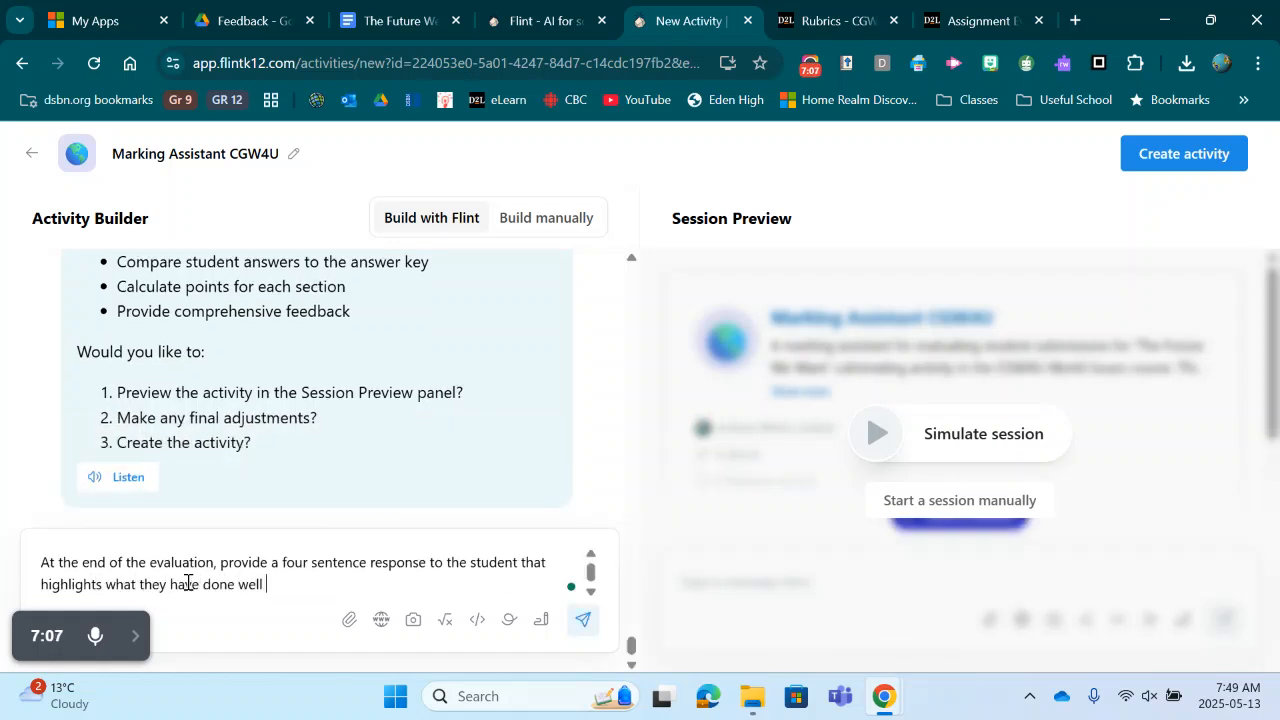
pyautogui.write('and what they need to improve.')
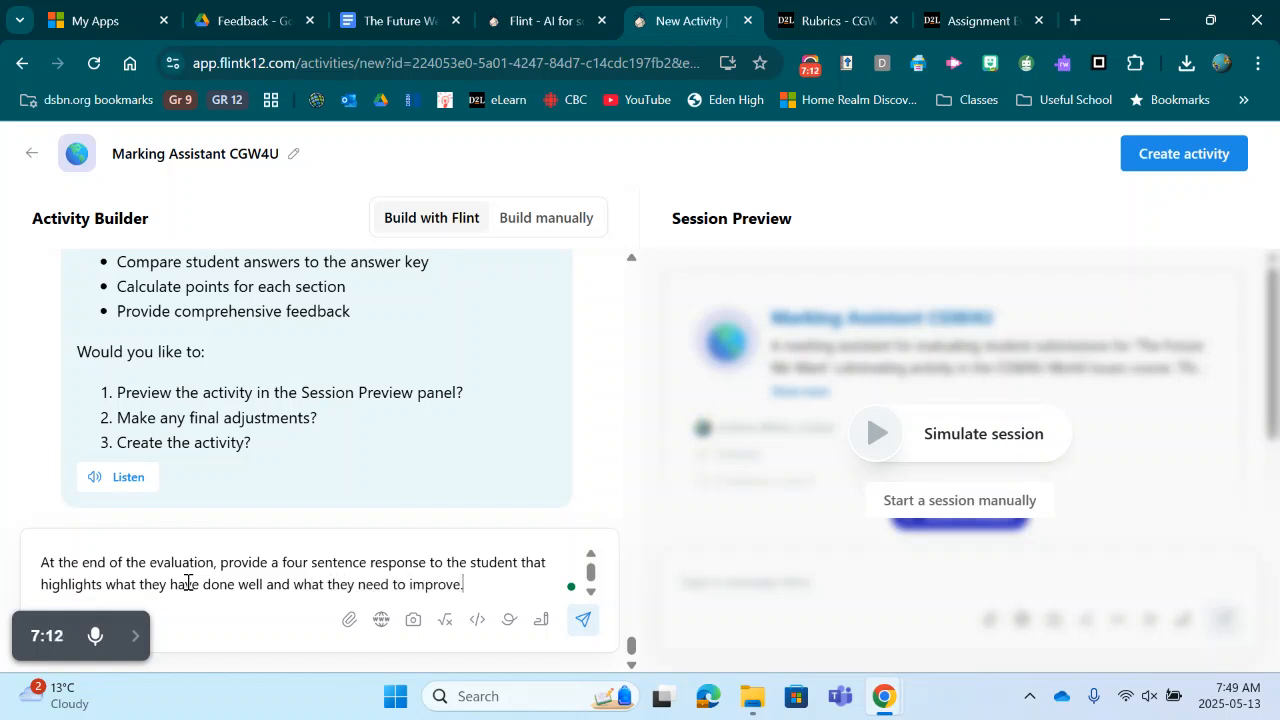
pyautogui.press('Return')
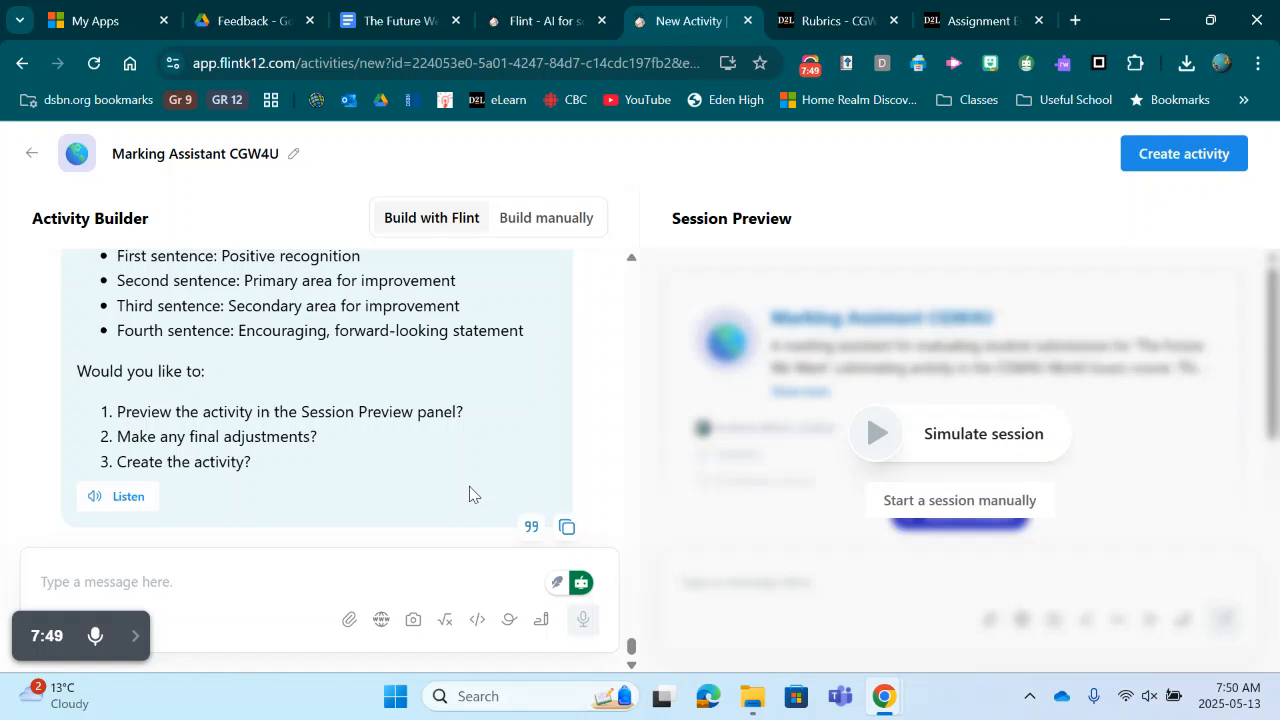
# Step: Create the activity, close the sharing dialog, and start a new session
pyautogui.click(1180, 160)
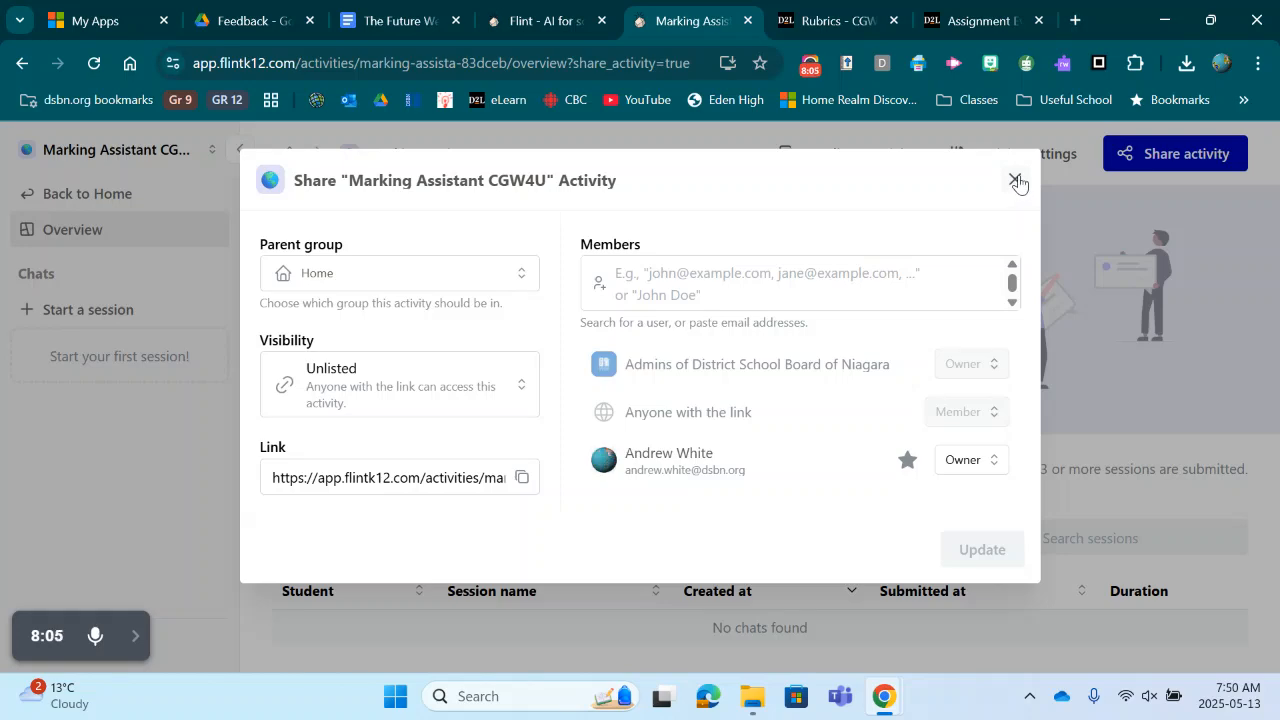
pyautogui.click(1016, 180)
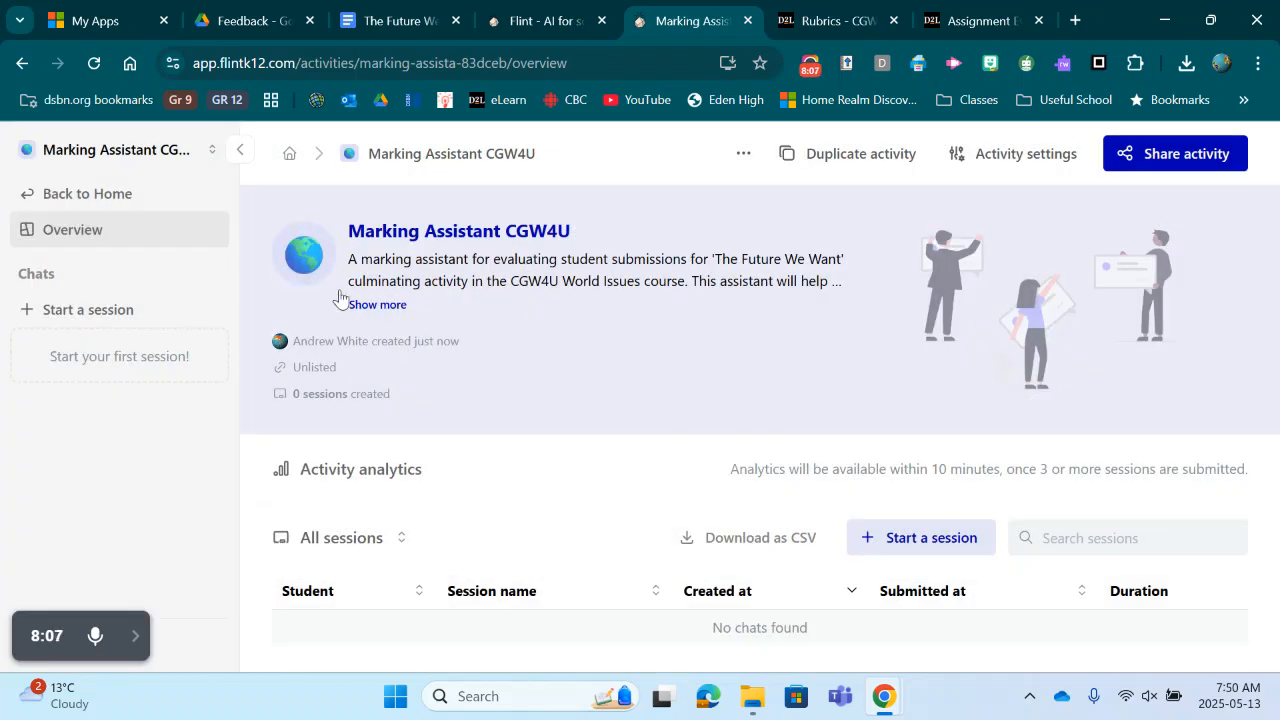
pyautogui.click(87, 311)
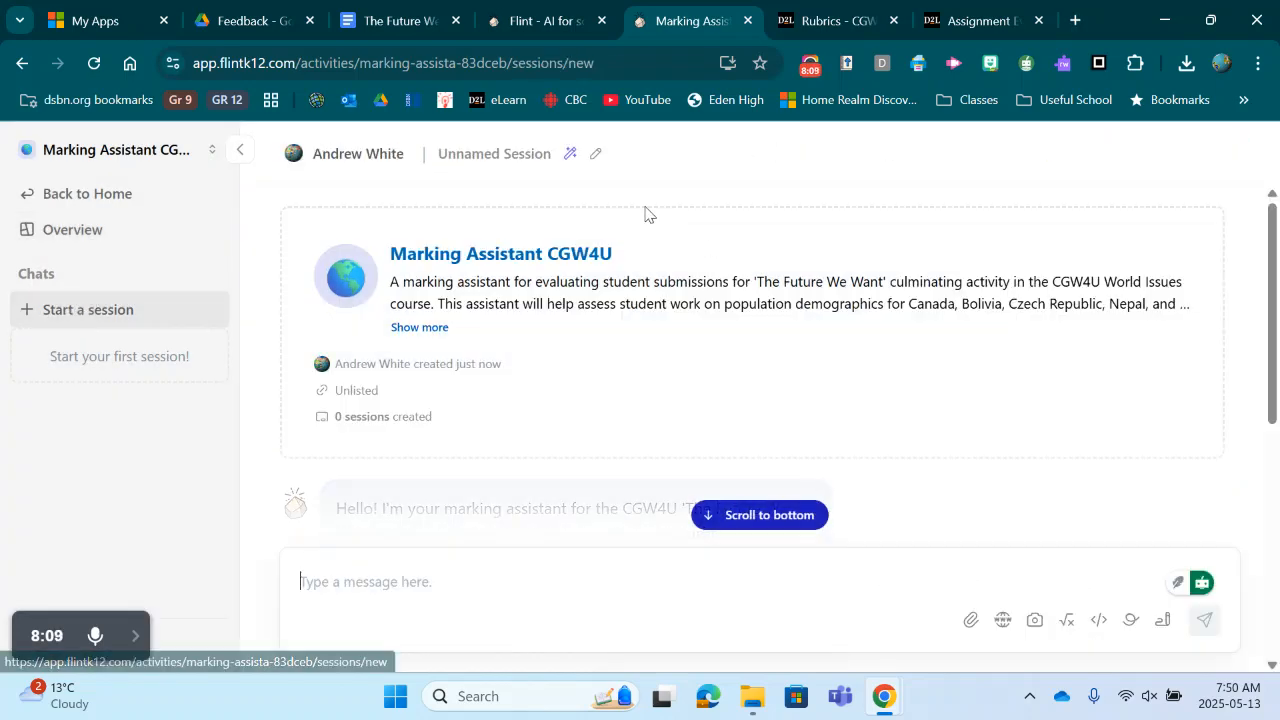
# Step: Rename the session with the student's first name
pyautogui.click(601, 155)
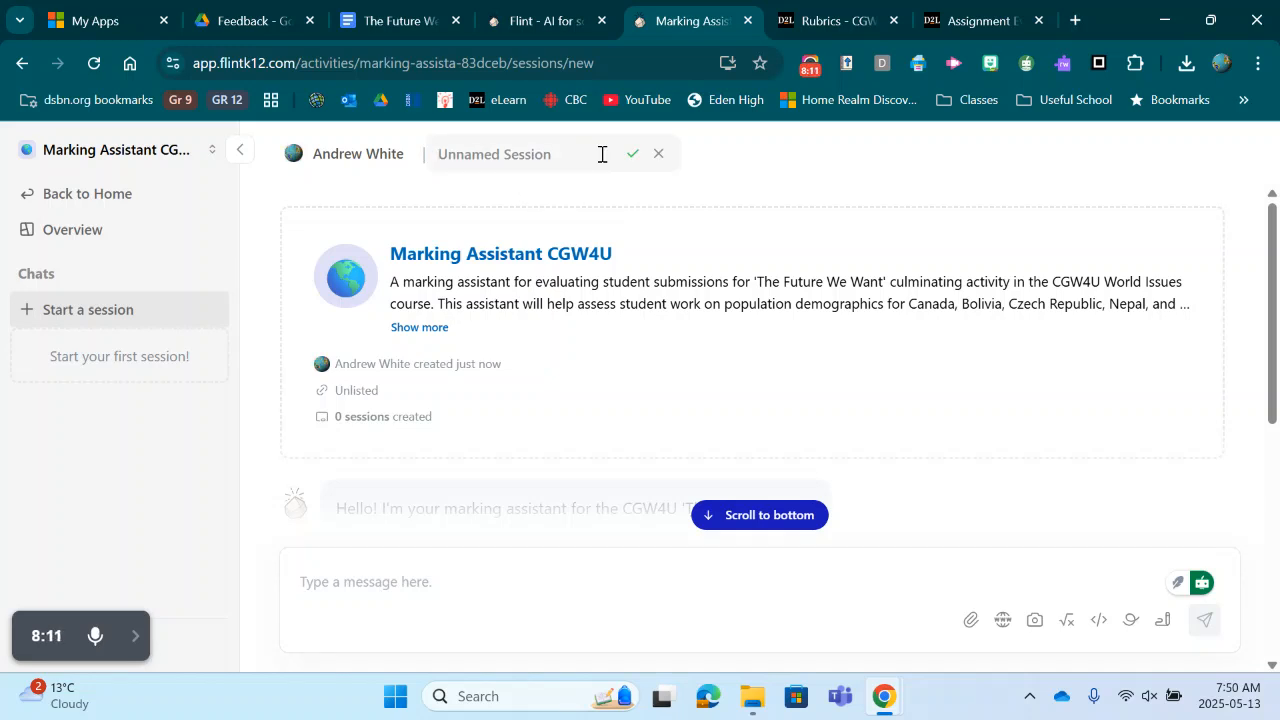
pyautogui.write('Har')
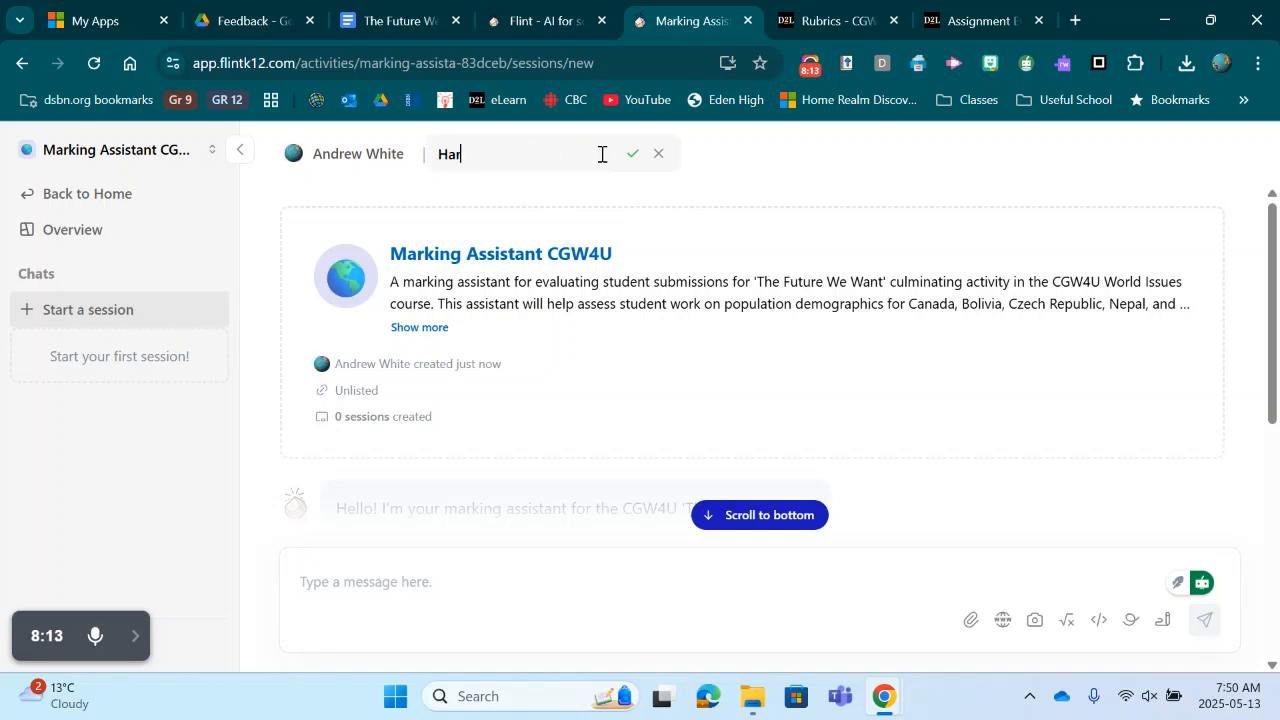
pyautogui.write('risonEv')
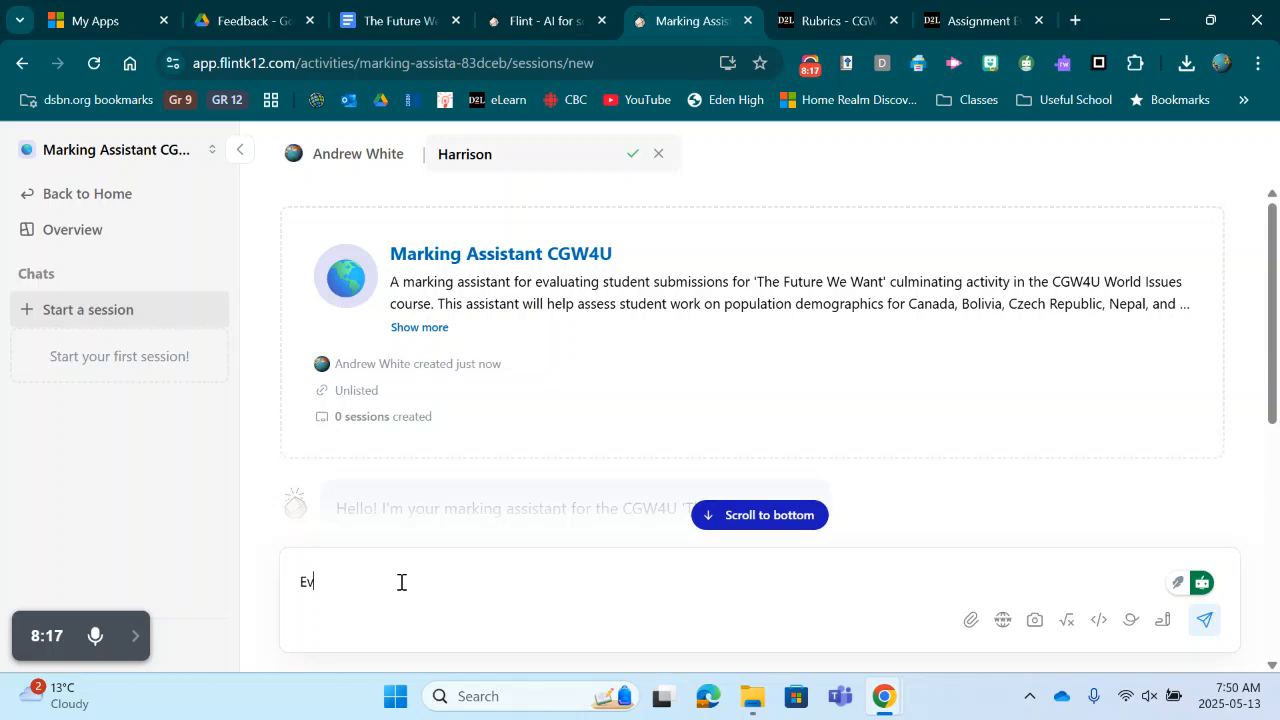
pyautogui.write('aluate Ha')
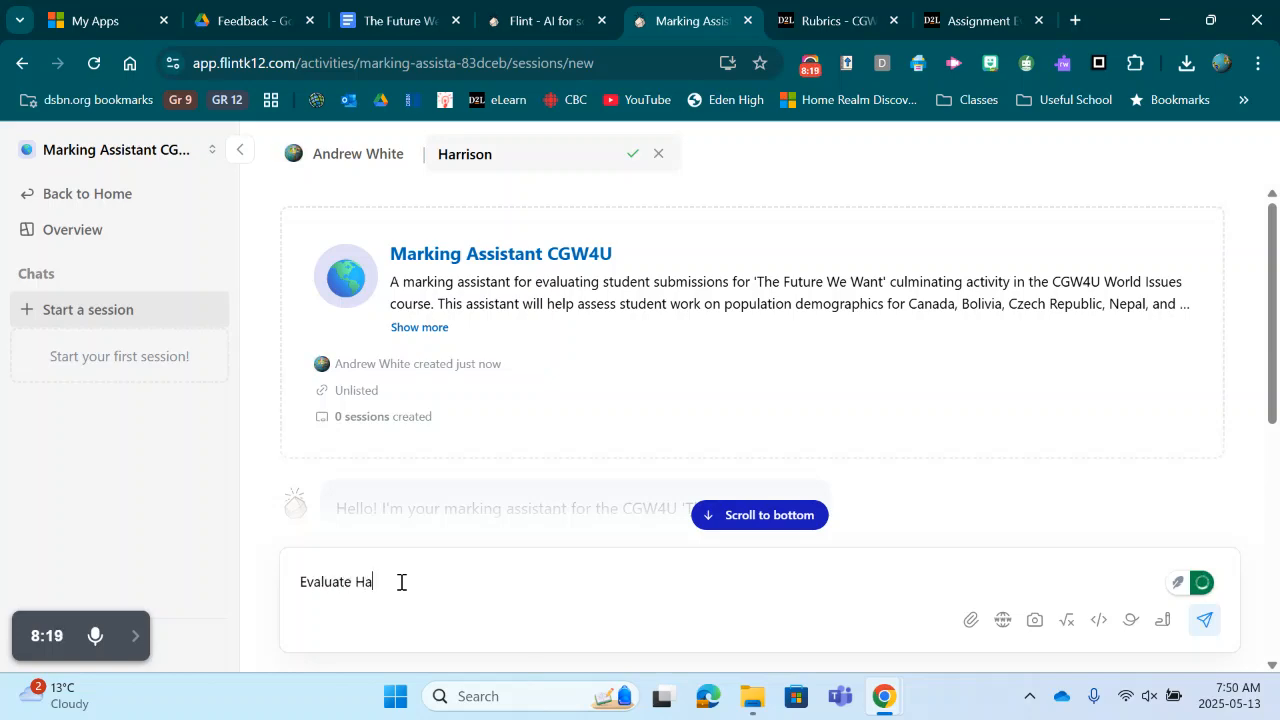
pyautogui.write("rrison's template")
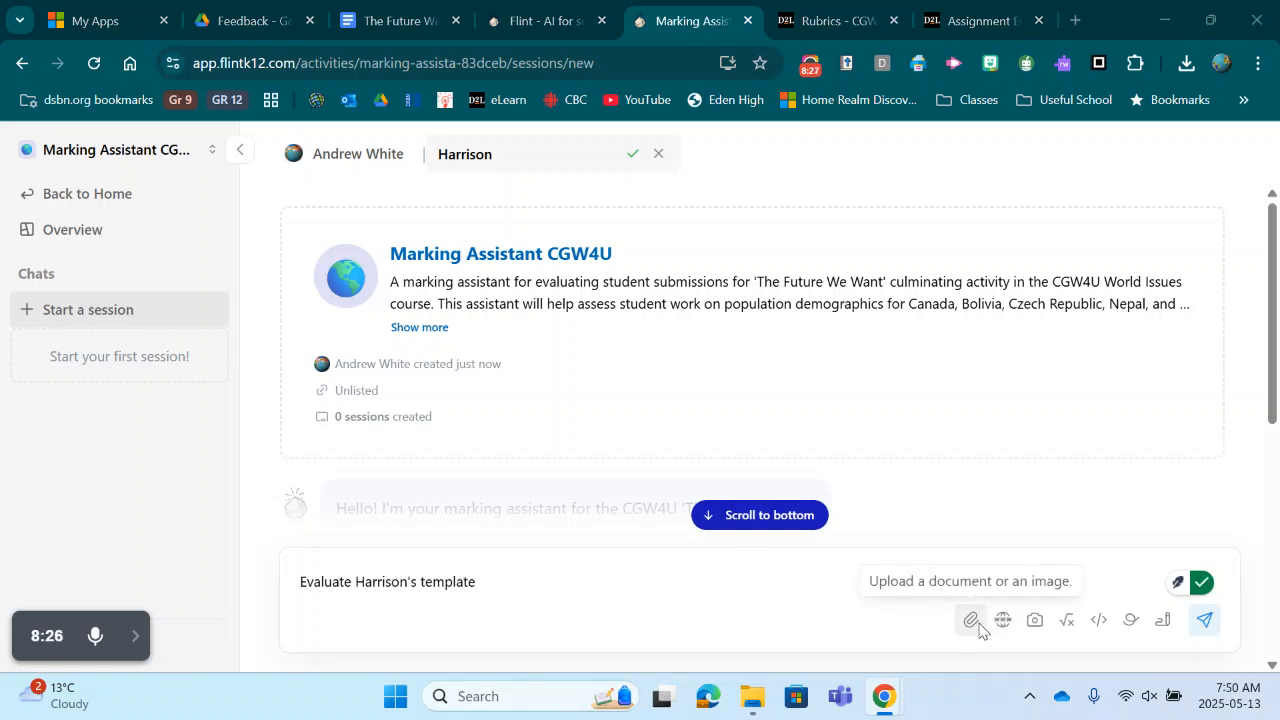
# Step: Ask the assistant to evaluate the student's template, attaching 'Demographic Comparison Template (1)' from Downloads, and send it
pyautogui.click(970, 621)
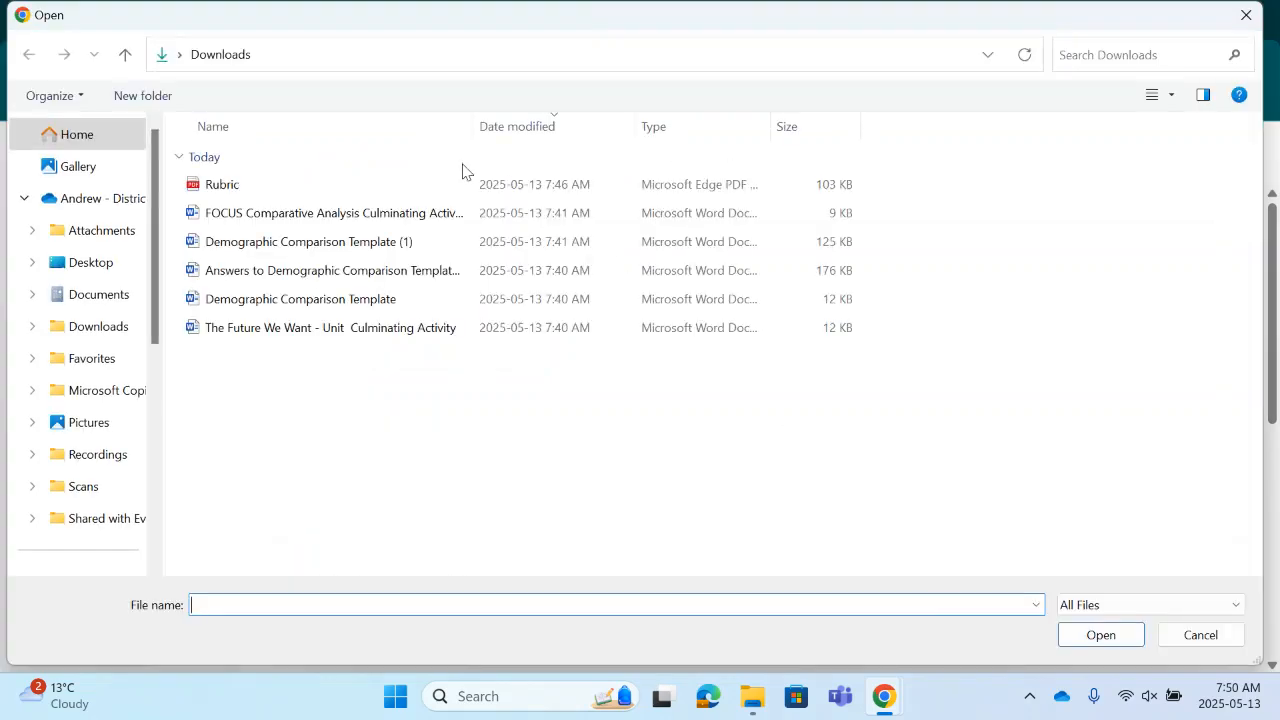
pyautogui.click(330, 245)
pyautogui.click(1101, 636)
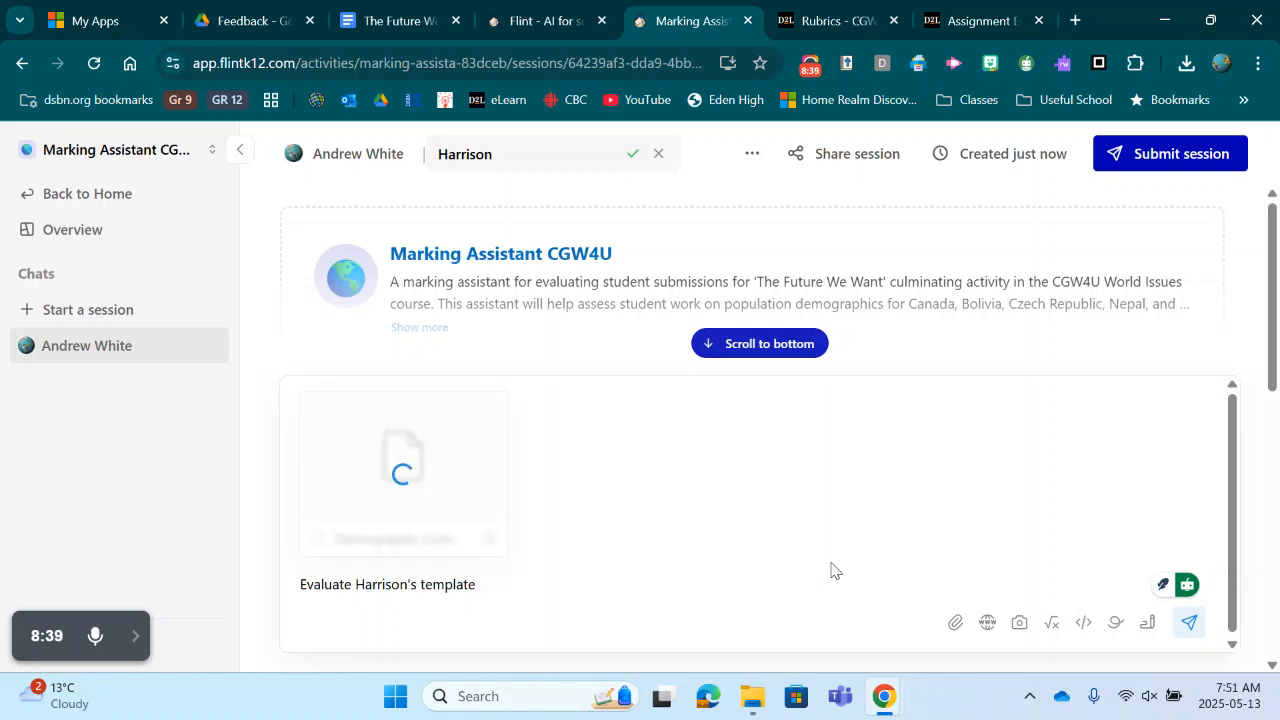
pyautogui.click(1186, 623)
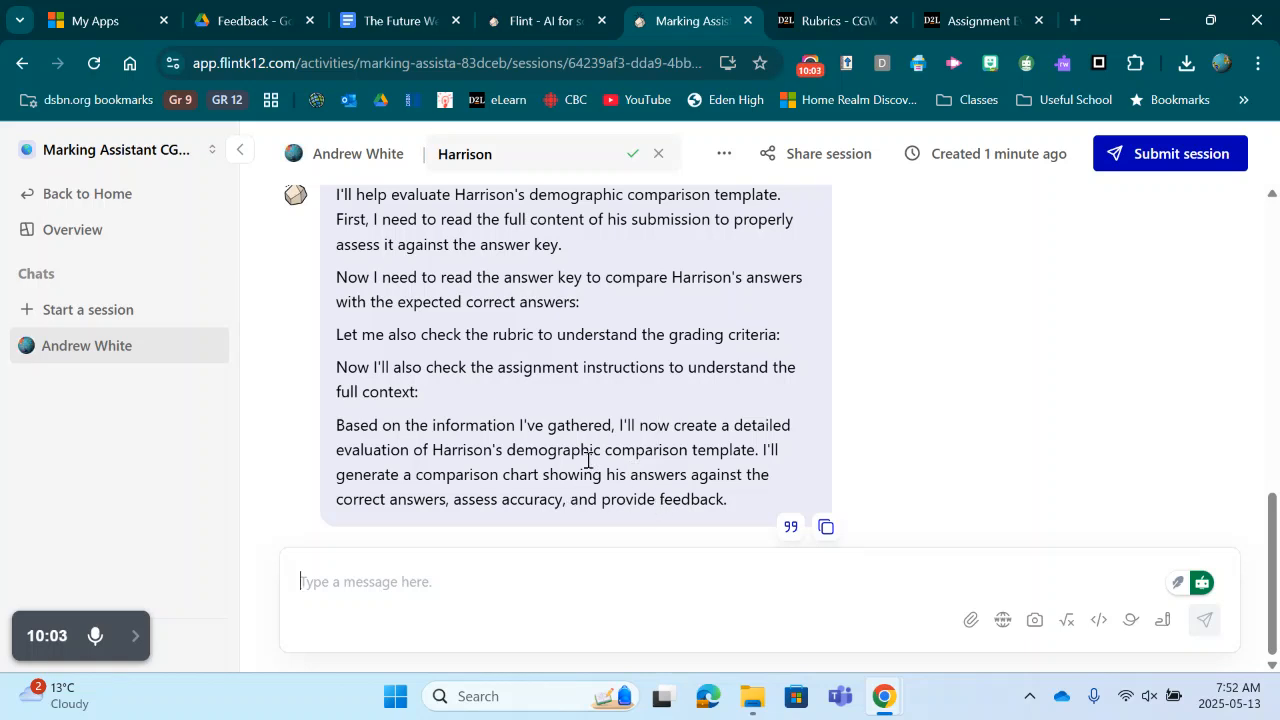
# Step: Send the message 'Please show the comparison chart'
pyautogui.write('Please ')
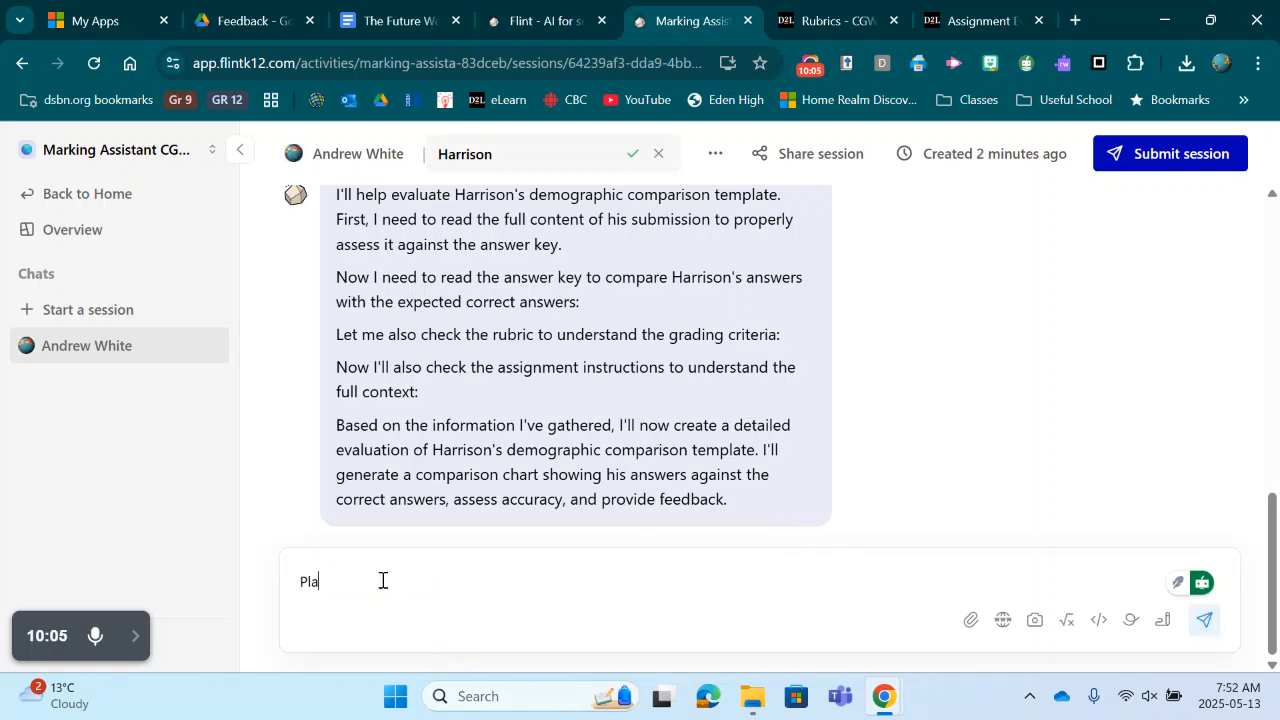
pyautogui.write('show the cm')
pyautogui.press('BackSpace')
pyautogui.write('omparison')
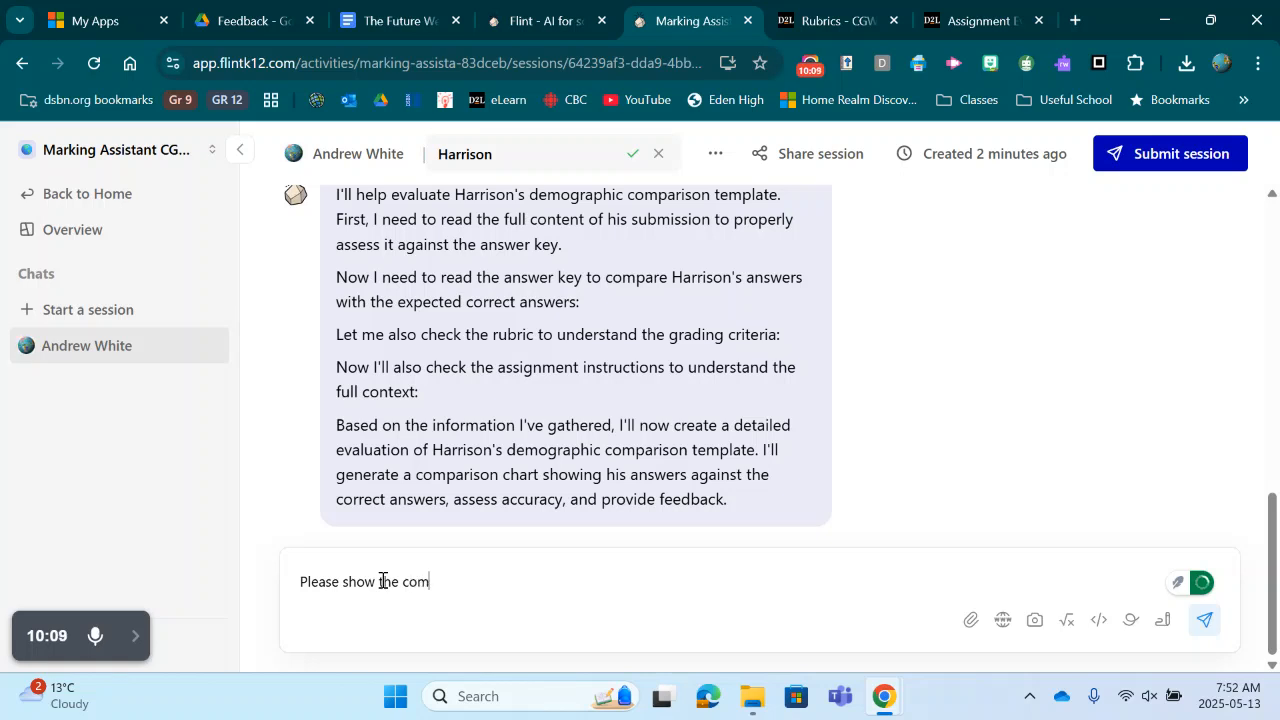
pyautogui.write('hart')
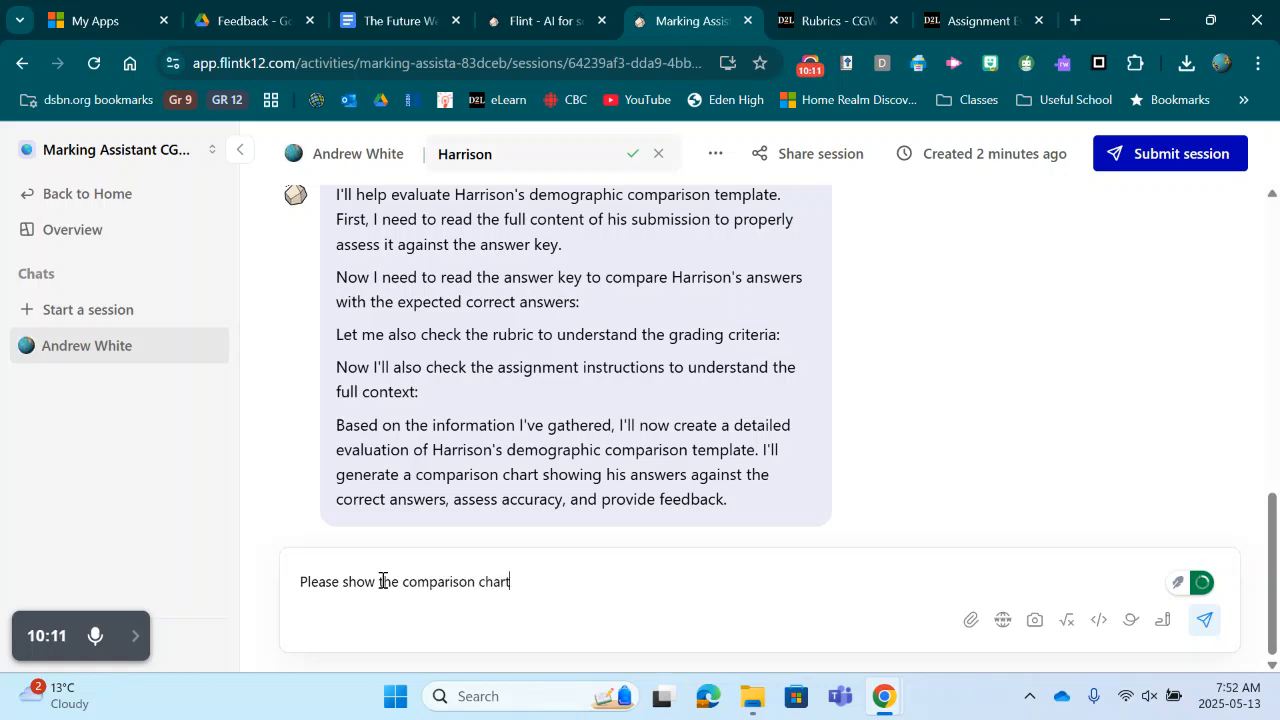
pyautogui.press('Return')
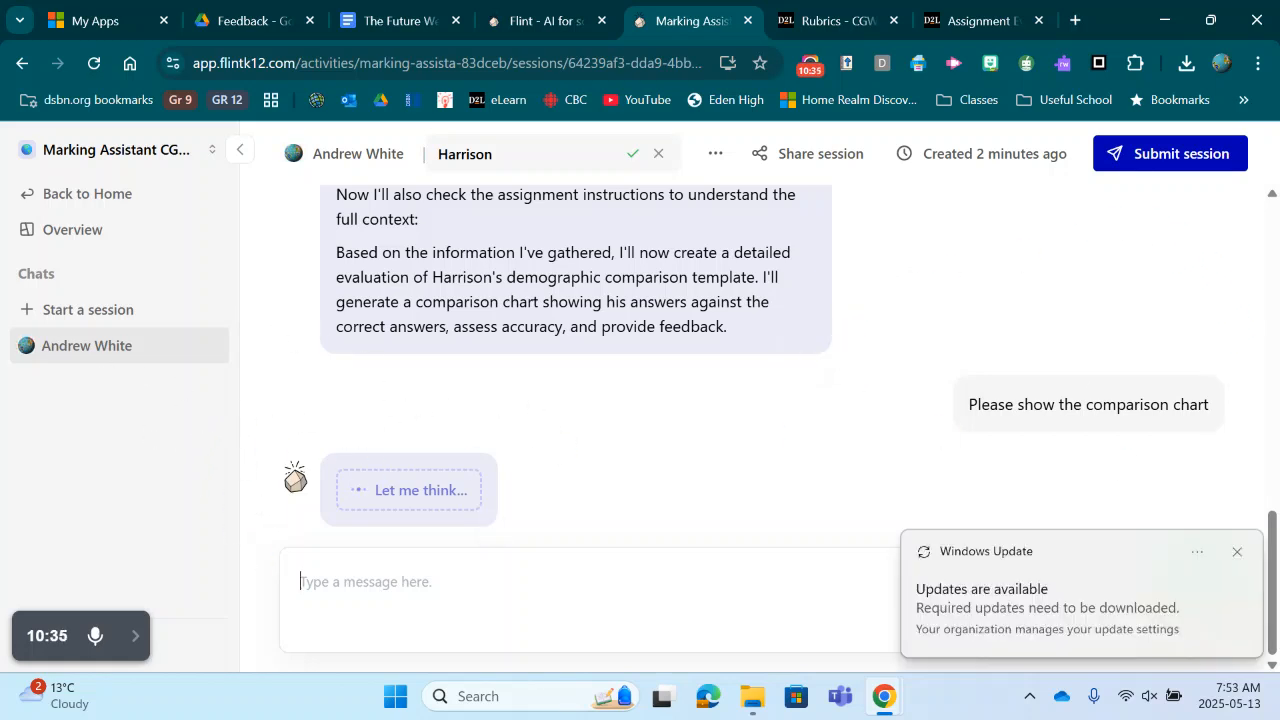
# Step: Dismiss the Windows Update notification
pyautogui.click(1238, 551)
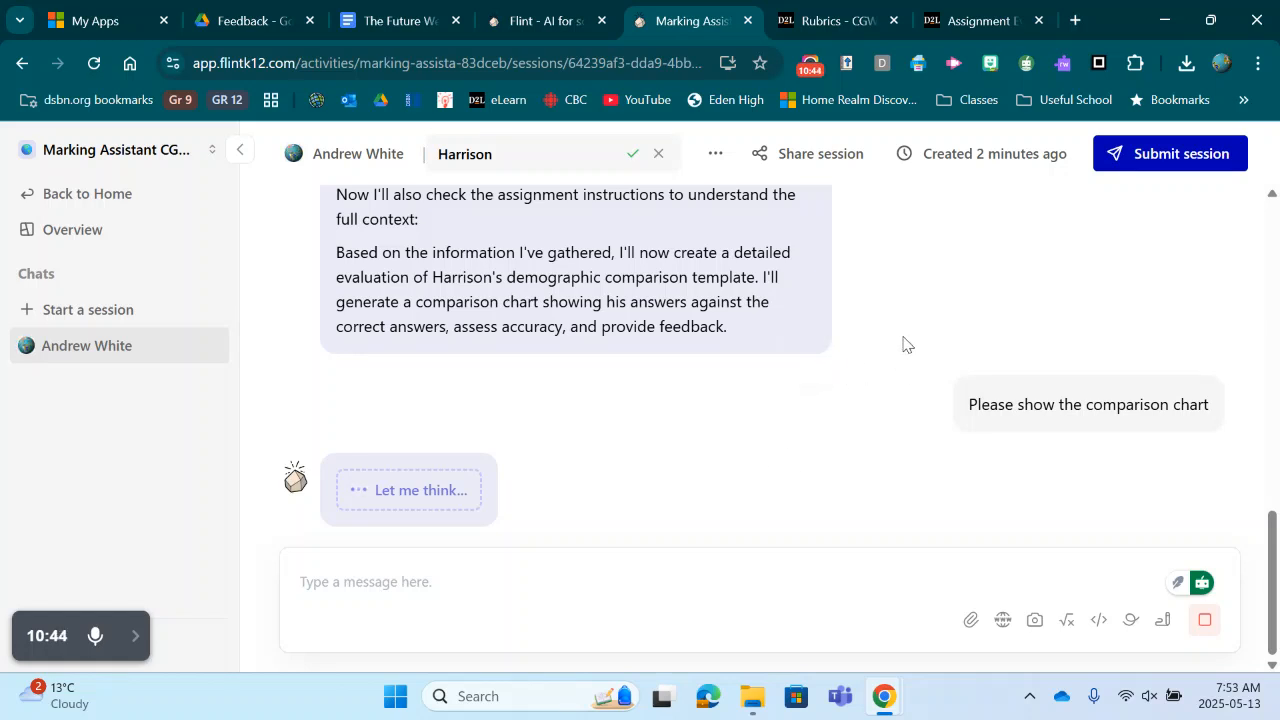
pyautogui.moveTo(132, 646)
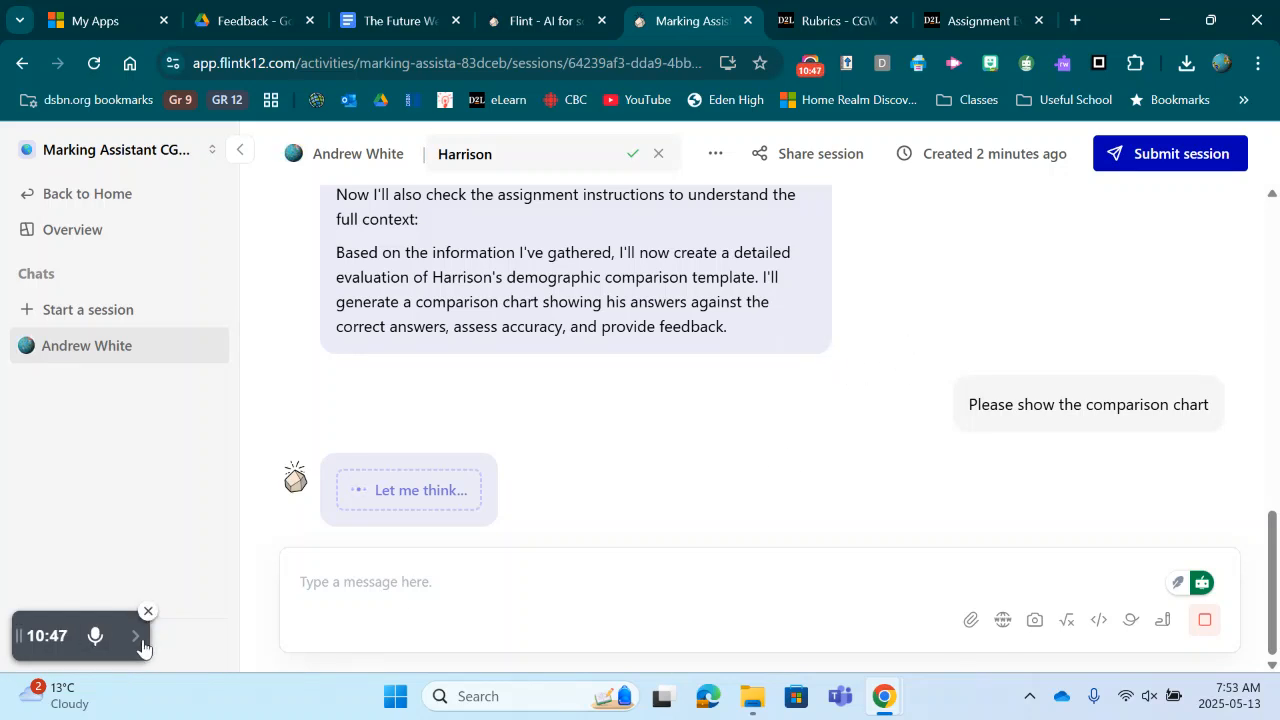